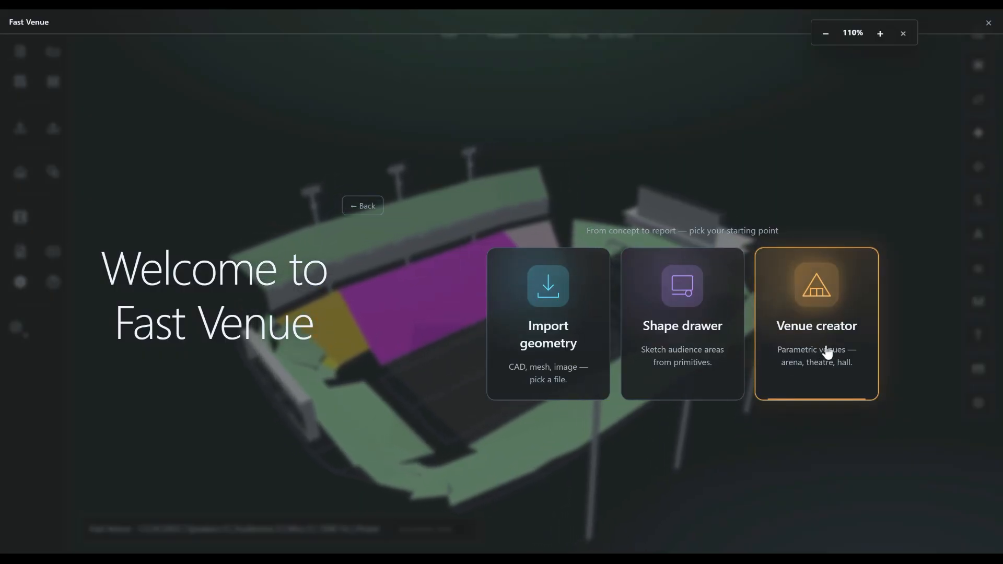
- Start a parametric venue with the Venue creator and choose the Basketball template
{"action": "left_click", "coordinate": [817, 345]}
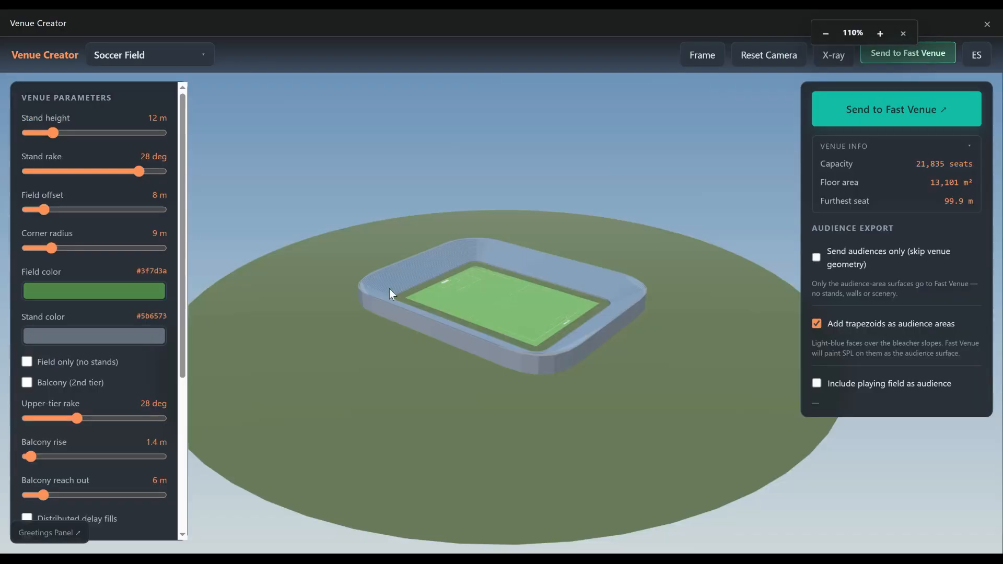
{"action": "left_click", "coordinate": [203, 63]}
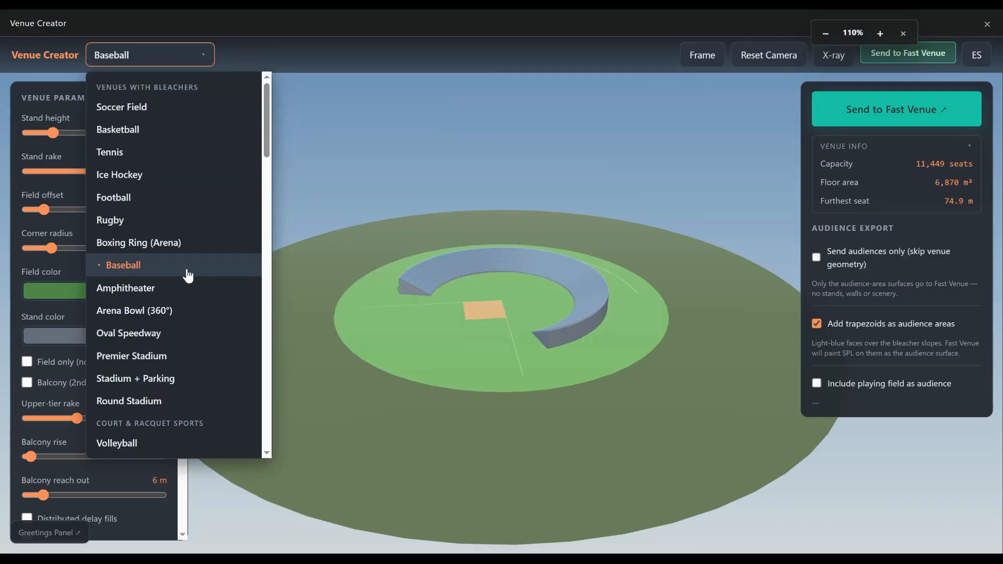
{"action": "left_click", "coordinate": [142, 130]}
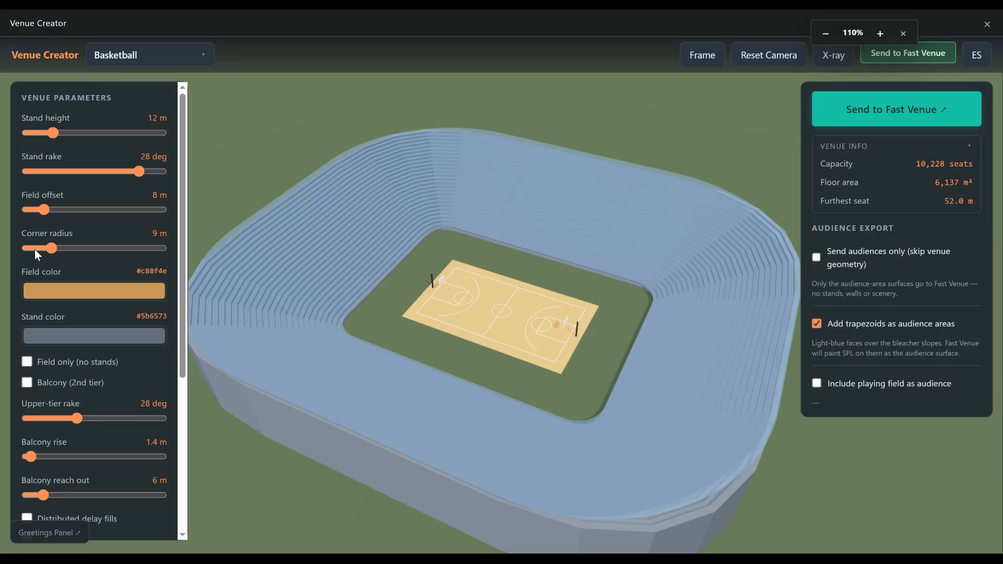
- Set the basketball venue's stand rake to 26 deg, corner radius to 0 m, stand height to 8 m and field offset to 5.5 m
{"action": "mouse_move", "coordinate": [43, 211]}
{"action": "left_mouse_down"}
{"action": "mouse_move", "coordinate": [33, 212]}
{"action": "mouse_move", "coordinate": [40, 214]}
{"action": "left_mouse_up"}
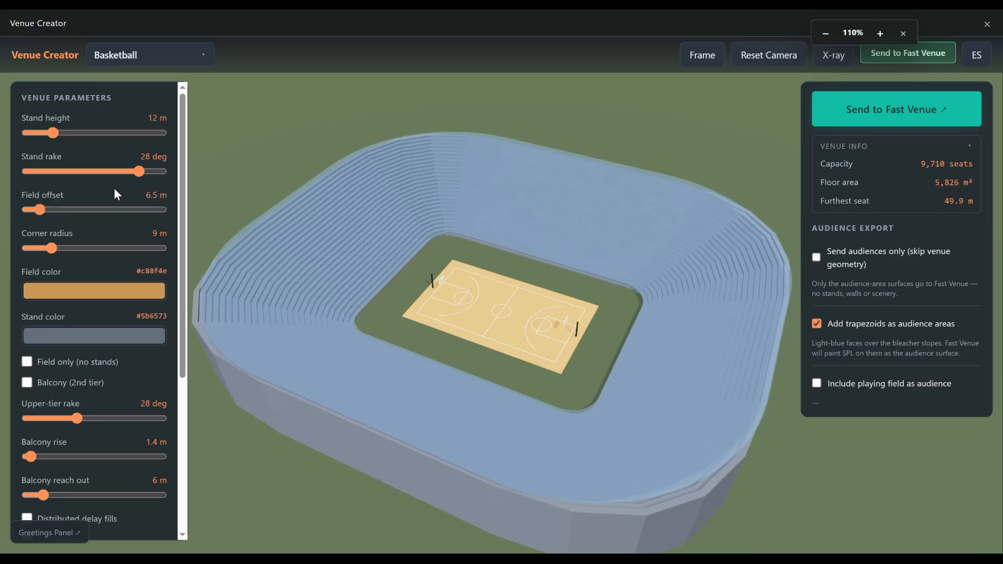
{"action": "left_click_drag", "start_coordinate": [137, 175], "coordinate": [116, 180]}
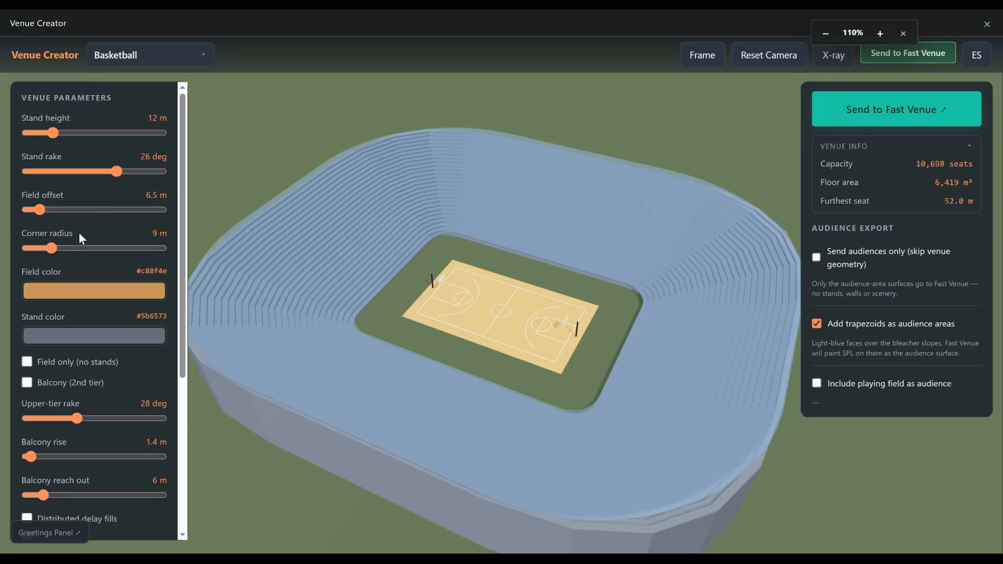
{"action": "left_click_drag", "start_coordinate": [56, 248], "coordinate": [24, 243]}
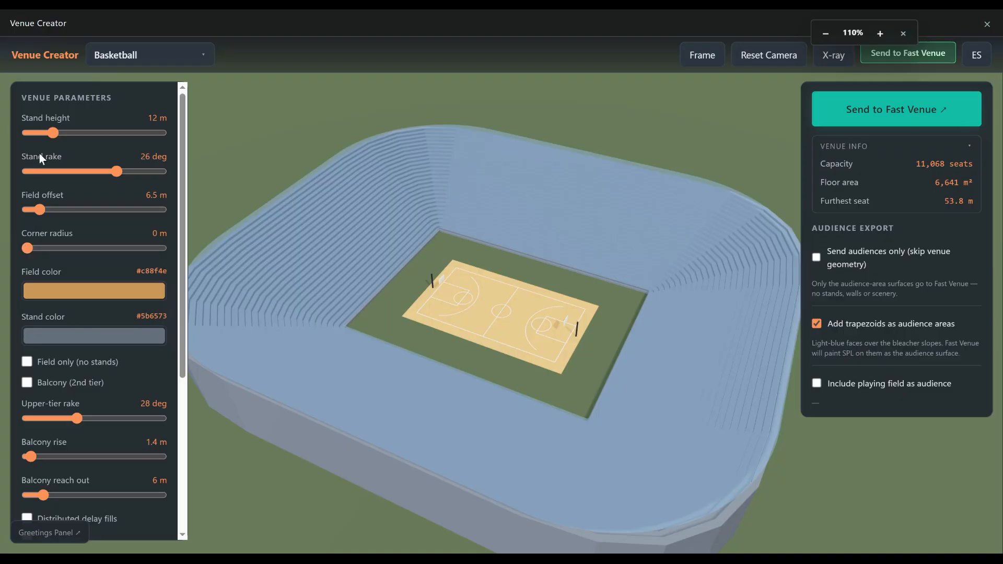
{"action": "left_click_drag", "start_coordinate": [46, 136], "coordinate": [41, 138]}
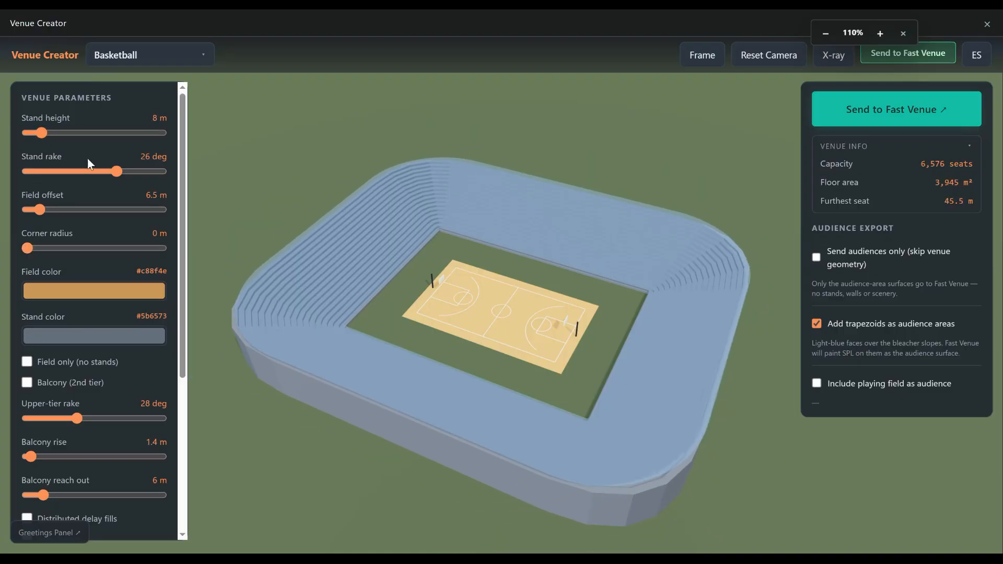
{"action": "left_click_drag", "start_coordinate": [41, 209], "coordinate": [36, 209]}
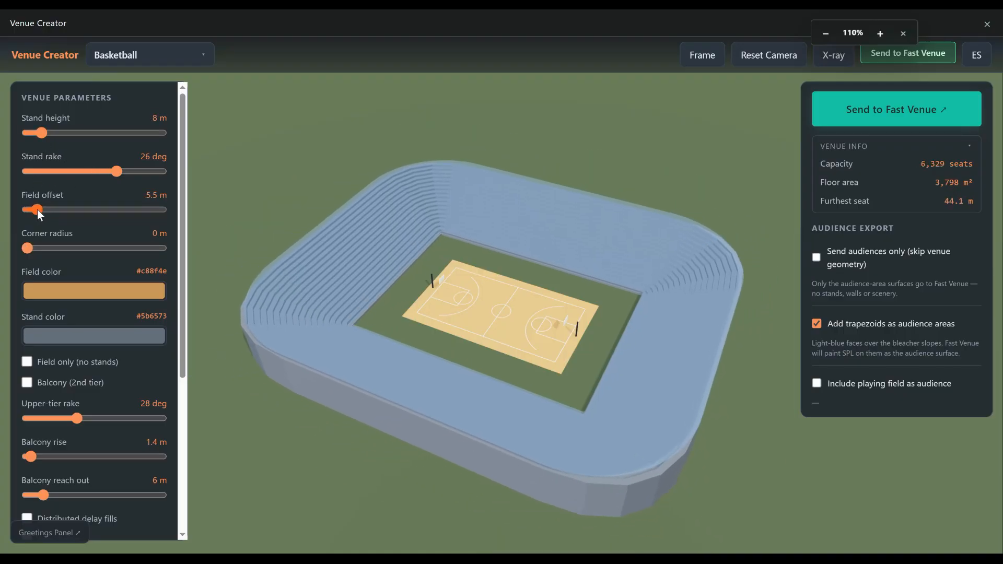
- Try adding a second-tier balcony to the basketball venue's stands
{"action": "left_click", "coordinate": [52, 383]}
{"action": "left_click_drag", "start_coordinate": [243, 377], "coordinate": [381, 358]}
{"action": "left_click", "coordinate": [27, 382]}
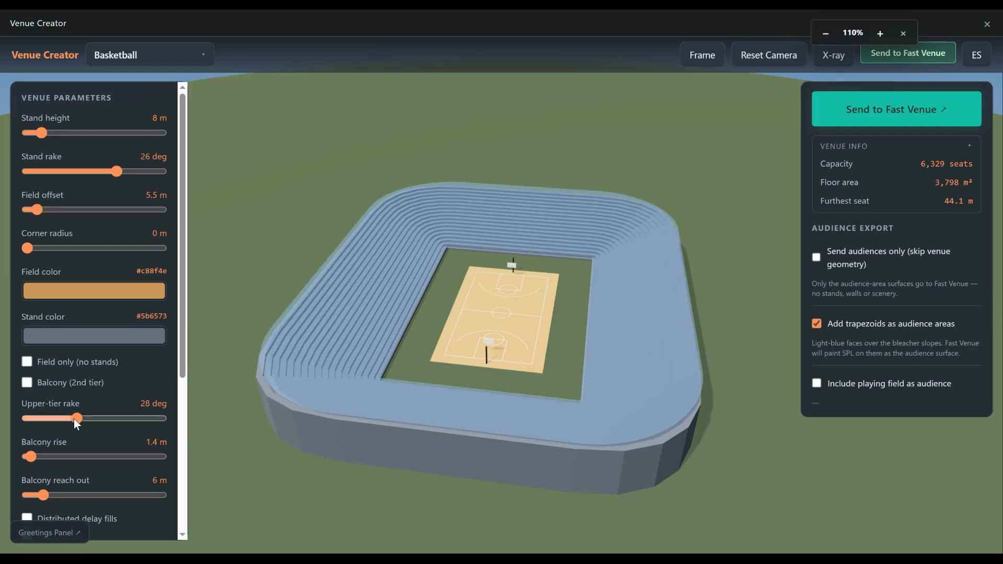
- Change the basketball field color to dark green, #226740
{"action": "left_click_drag", "start_coordinate": [290, 384], "coordinate": [423, 404]}
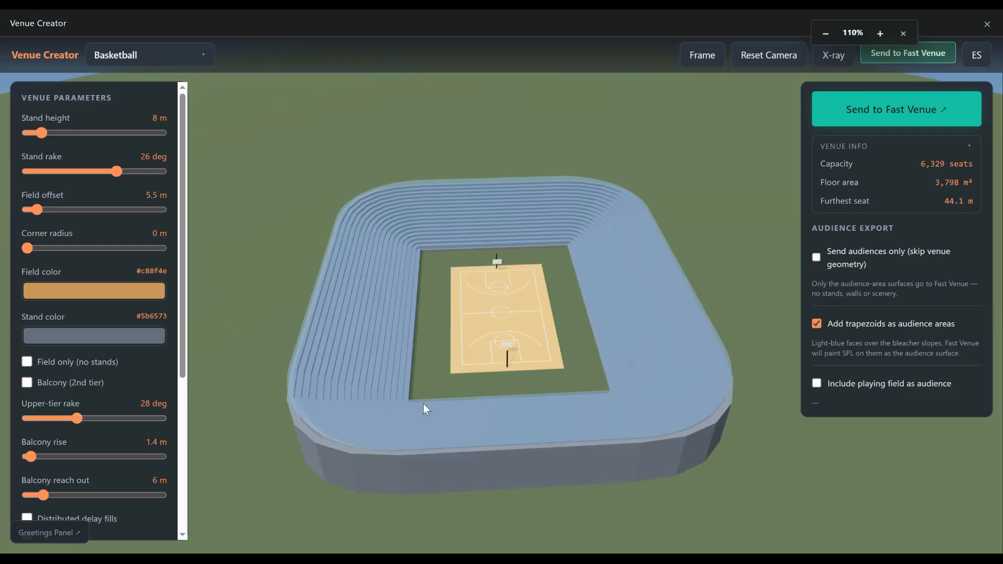
{"action": "left_click", "coordinate": [106, 288]}
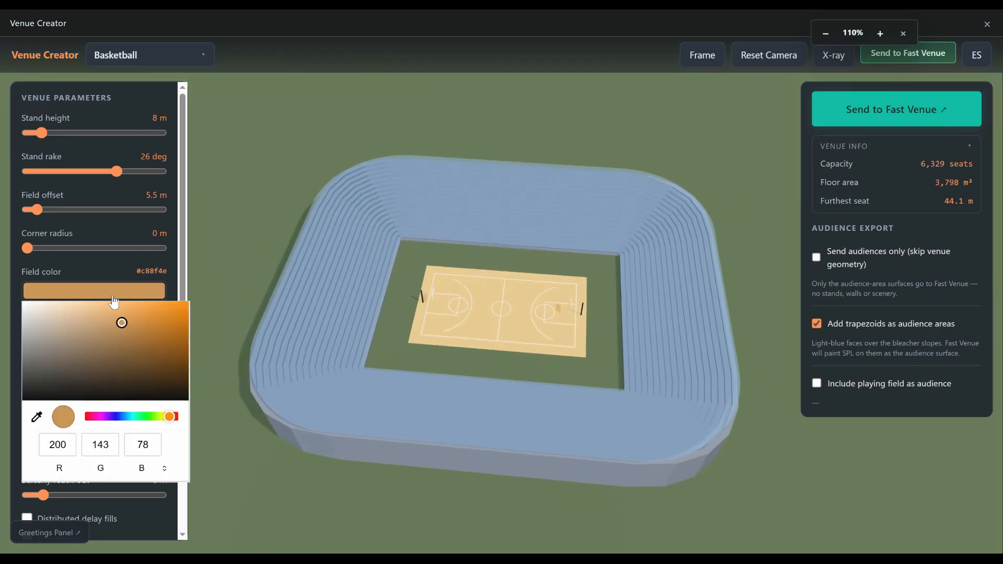
{"action": "left_click", "coordinate": [142, 416]}
{"action": "left_click_drag", "start_coordinate": [129, 333], "coordinate": [131, 360]}
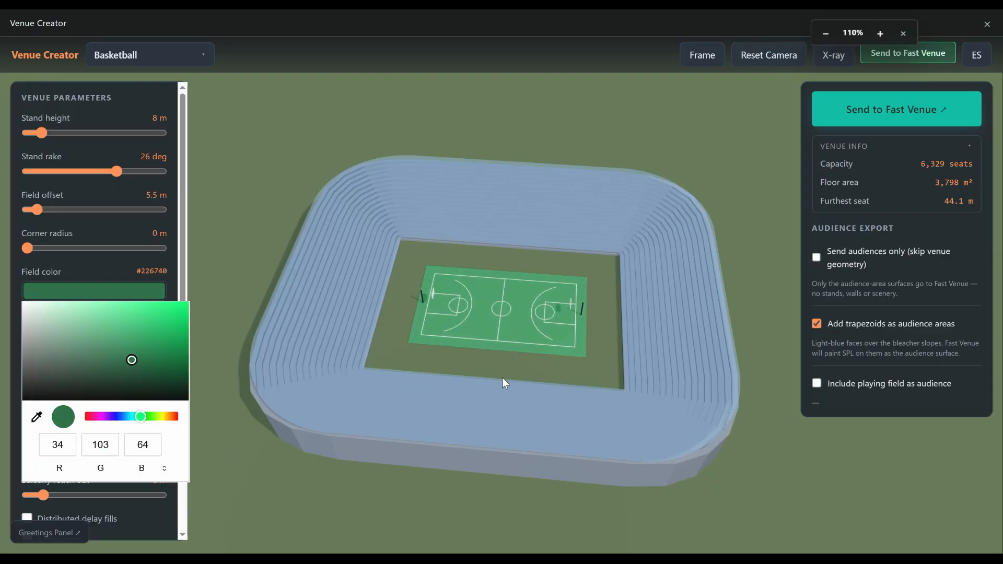
{"action": "left_click", "coordinate": [517, 363]}
- Send the basketball venue to Fast Venue with its trapezoids as audience areas
{"action": "left_click_drag", "start_coordinate": [659, 400], "coordinate": [696, 247]}
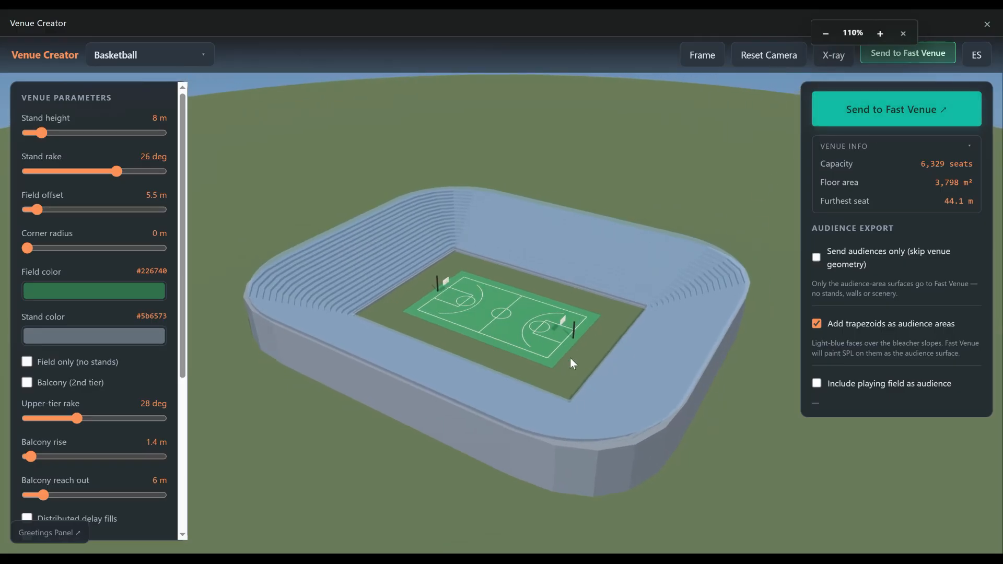
{"action": "mouse_move", "coordinate": [586, 440]}
{"action": "left_mouse_down"}
{"action": "mouse_move", "coordinate": [614, 369]}
{"action": "mouse_move", "coordinate": [614, 395]}
{"action": "mouse_move", "coordinate": [591, 421]}
{"action": "left_mouse_up"}
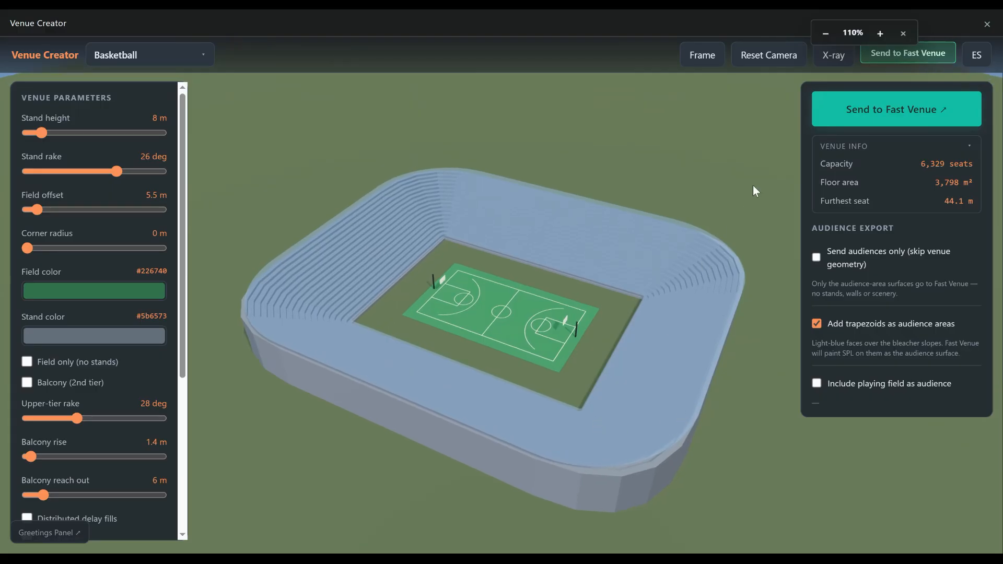
{"action": "left_click", "coordinate": [865, 119]}
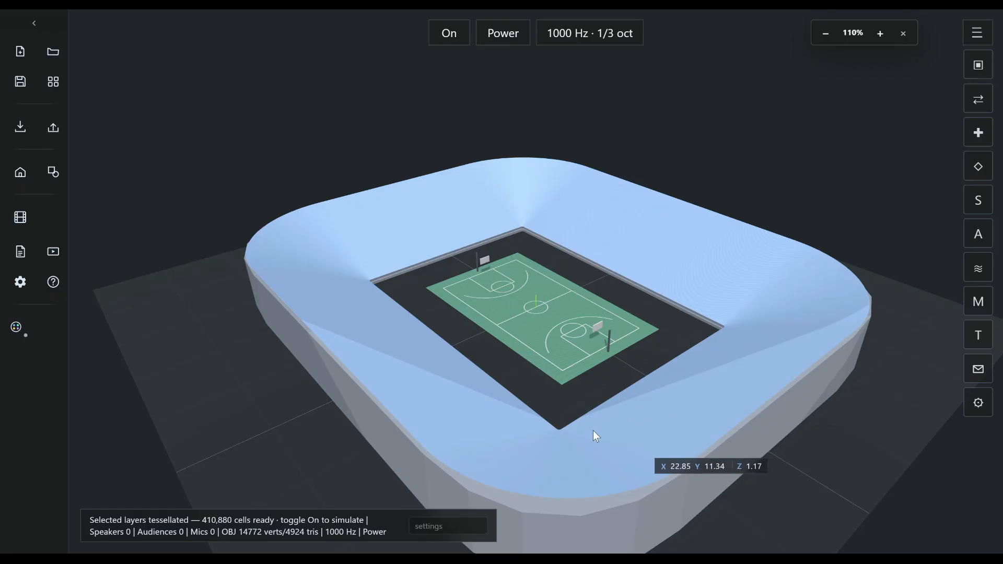
- Preview the 1000 Hz SPL simulation on the arena's stands, leave it off and inspect the venue
{"action": "left_click", "coordinate": [449, 35]}
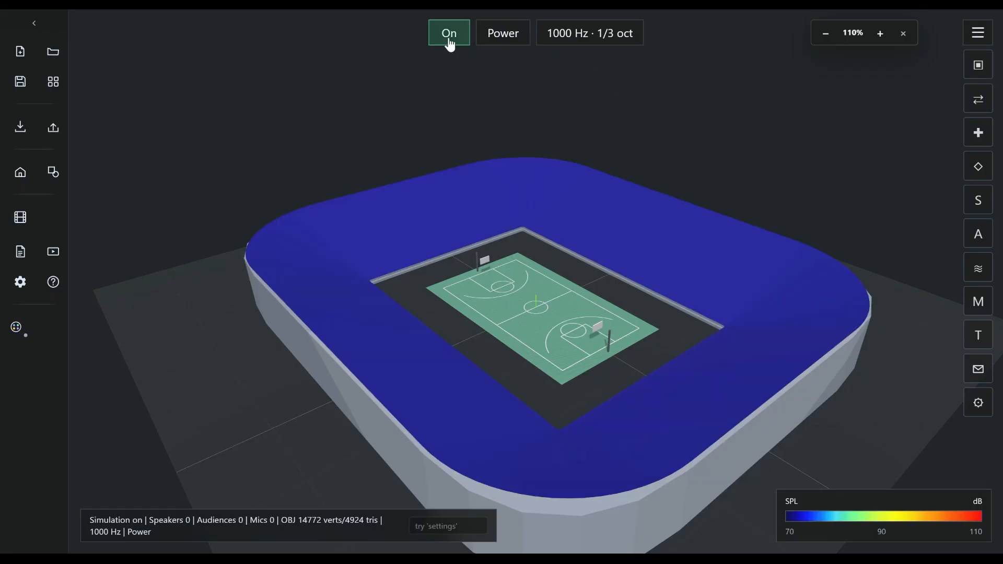
{"action": "left_click", "coordinate": [449, 42]}
{"action": "left_click", "coordinate": [449, 42]}
{"action": "left_click", "coordinate": [449, 42]}
{"action": "left_click_drag", "start_coordinate": [476, 360], "coordinate": [637, 398]}
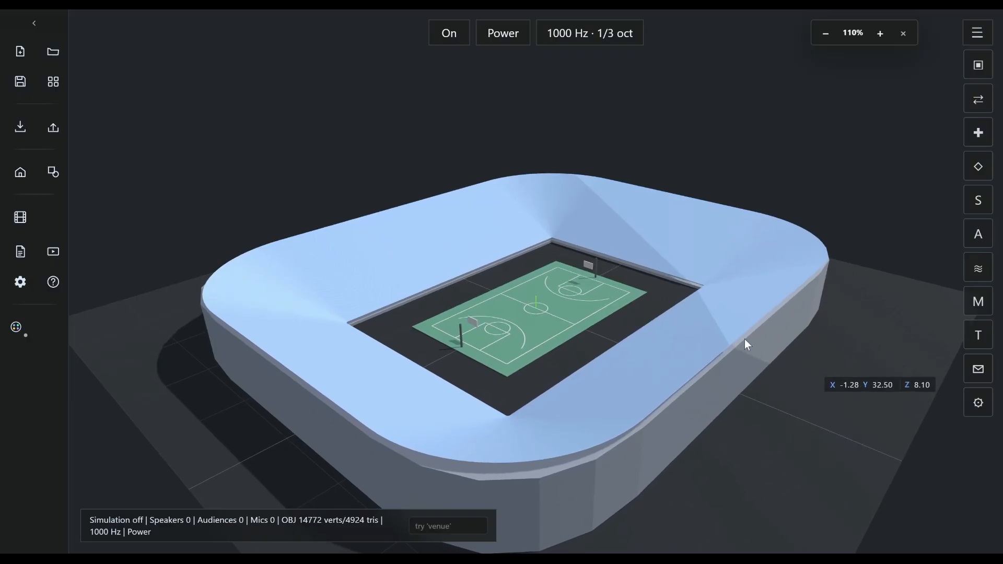
- Reload the site, discarding the arena, and start a new build with the Shape drawer
{"action": "key", "text": "F5"}
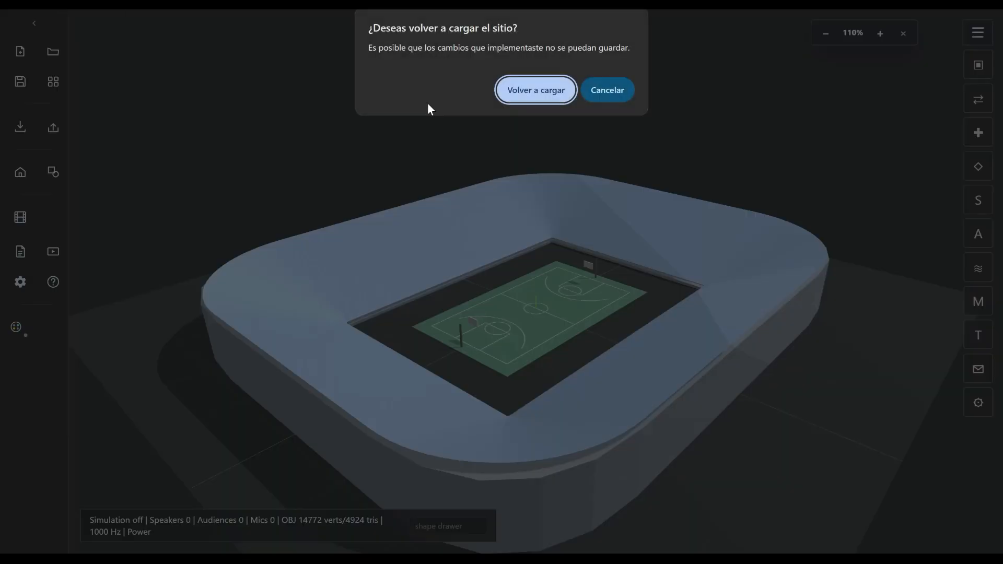
{"action": "left_click", "coordinate": [543, 99]}
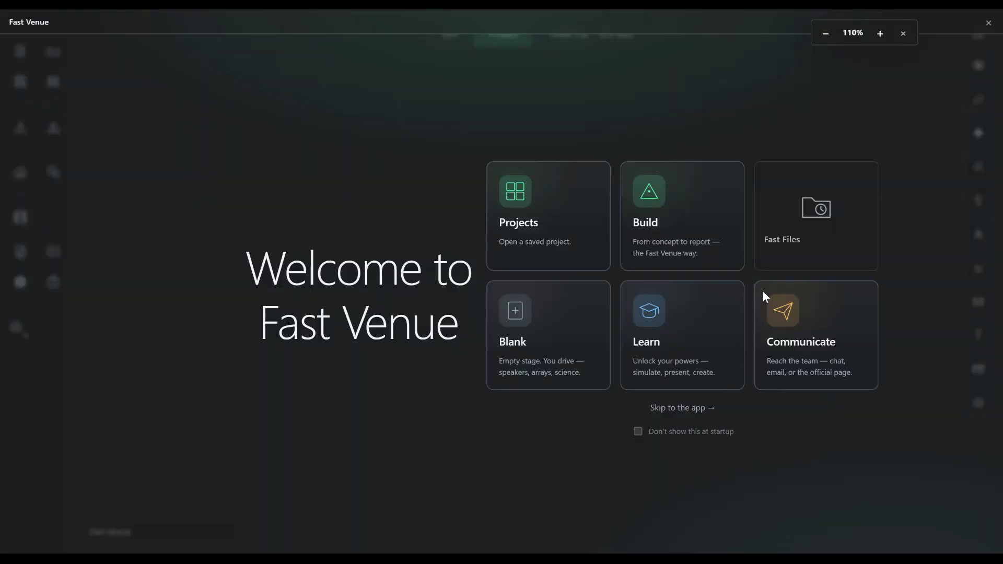
{"action": "left_click", "coordinate": [681, 228]}
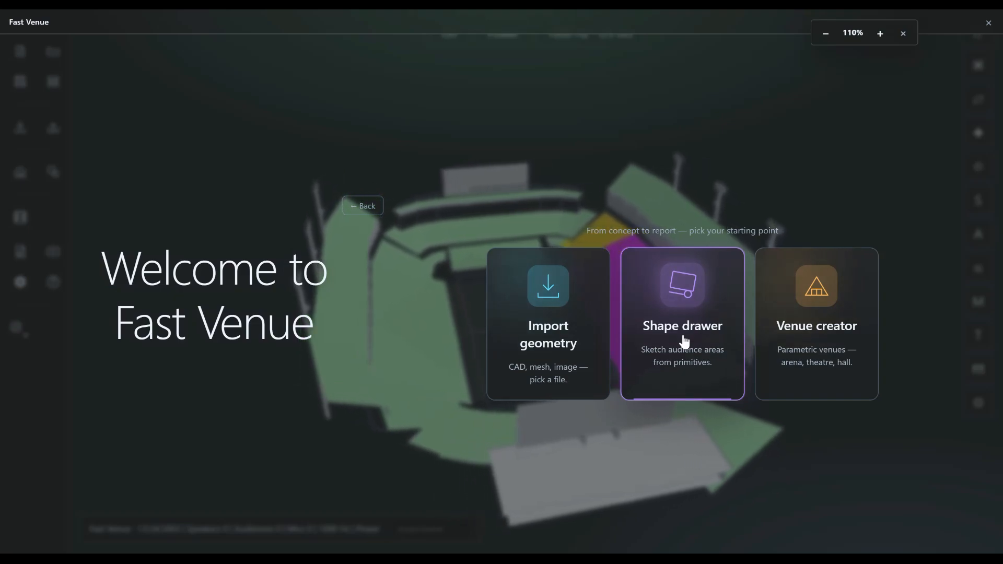
{"action": "left_click", "coordinate": [679, 315]}
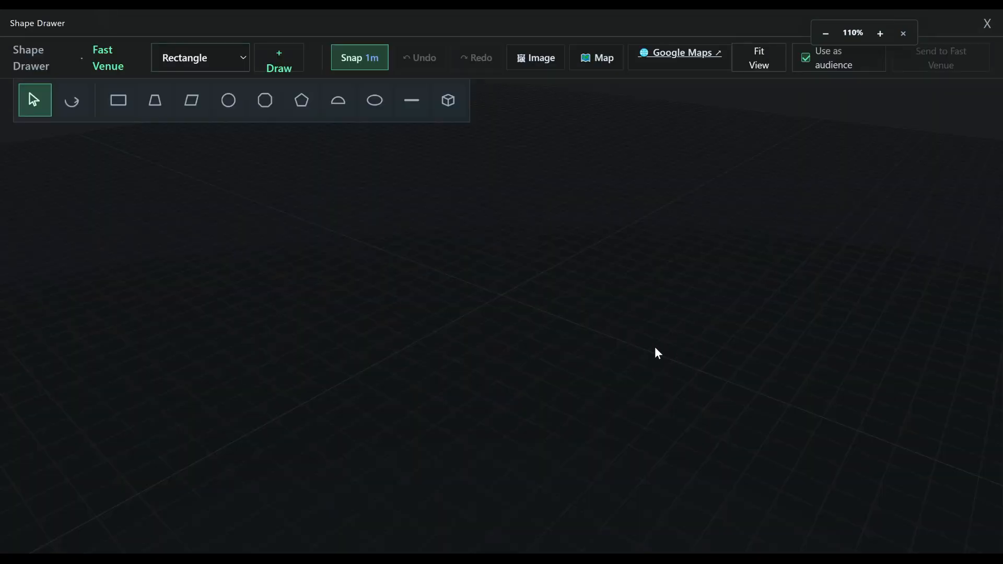
- Draw a rectangular audience area on the ground, snapped to the 1 m grid
{"action": "left_click", "coordinate": [117, 104]}
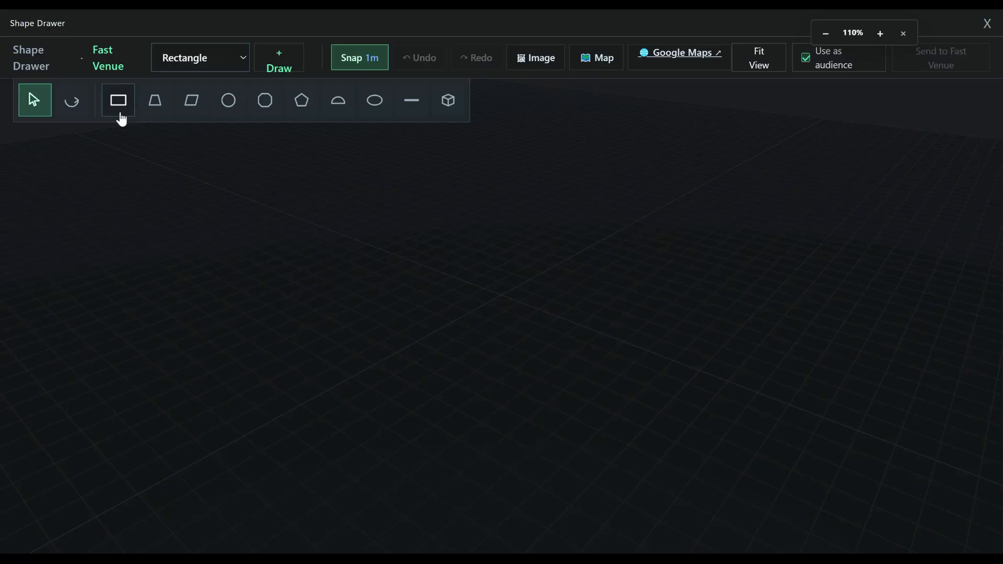
{"action": "left_click", "coordinate": [302, 260]}
{"action": "left_click", "coordinate": [388, 291]}
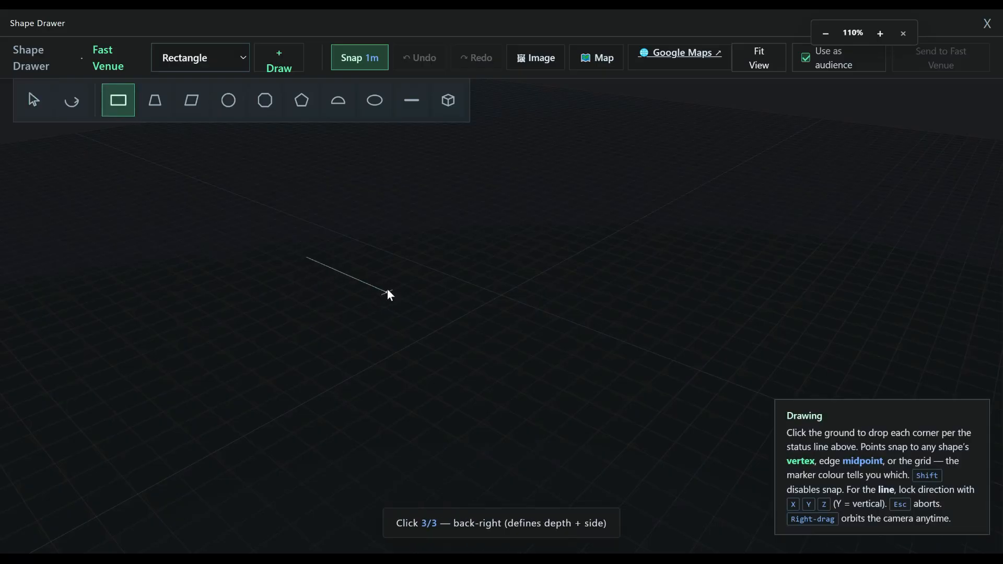
{"action": "left_click", "coordinate": [472, 240]}
- Draw a circular audience area beside the rectangle and send both shapes to Fast Venue
{"action": "left_click", "coordinate": [228, 100]}
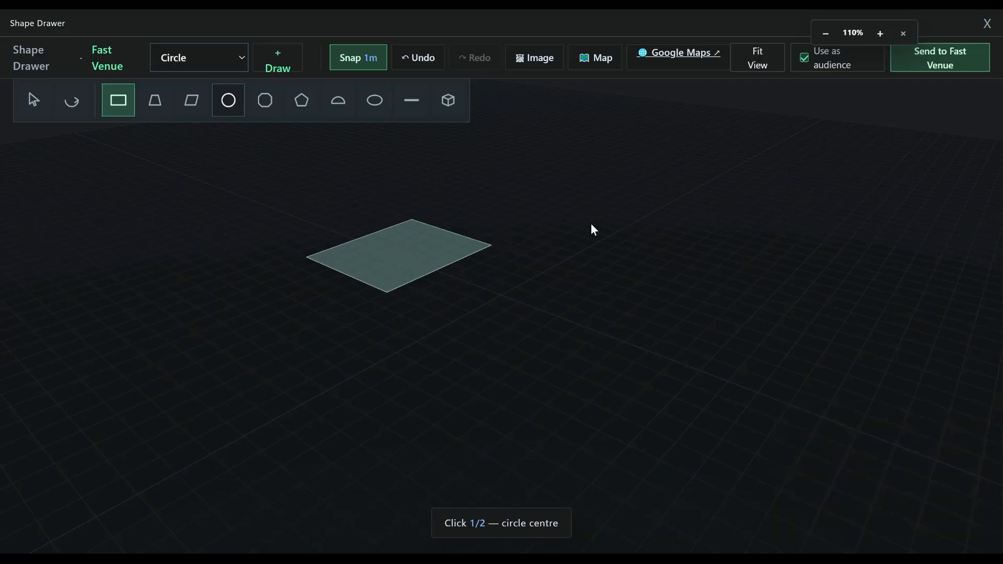
{"action": "left_click", "coordinate": [620, 235]}
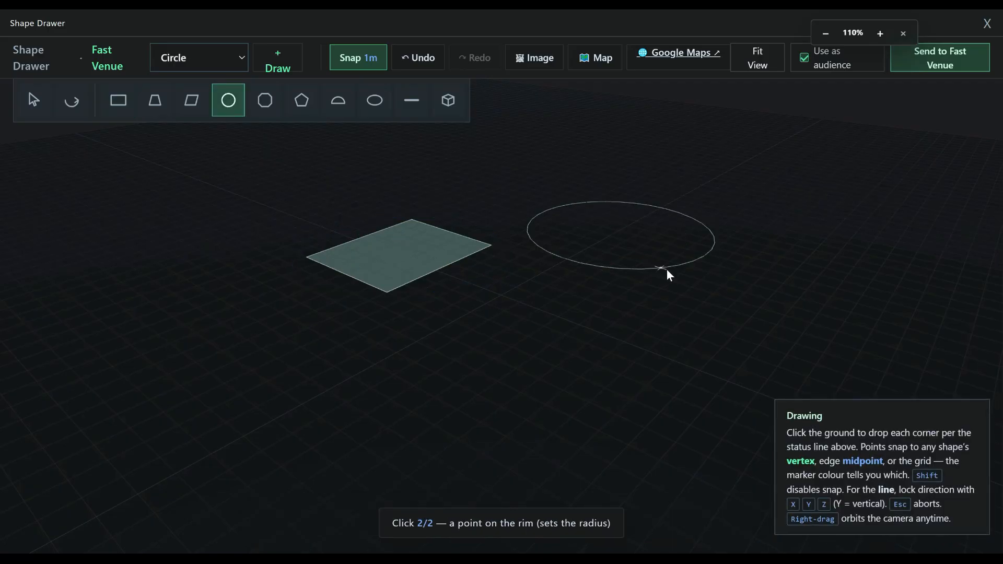
{"action": "left_click", "coordinate": [668, 273]}
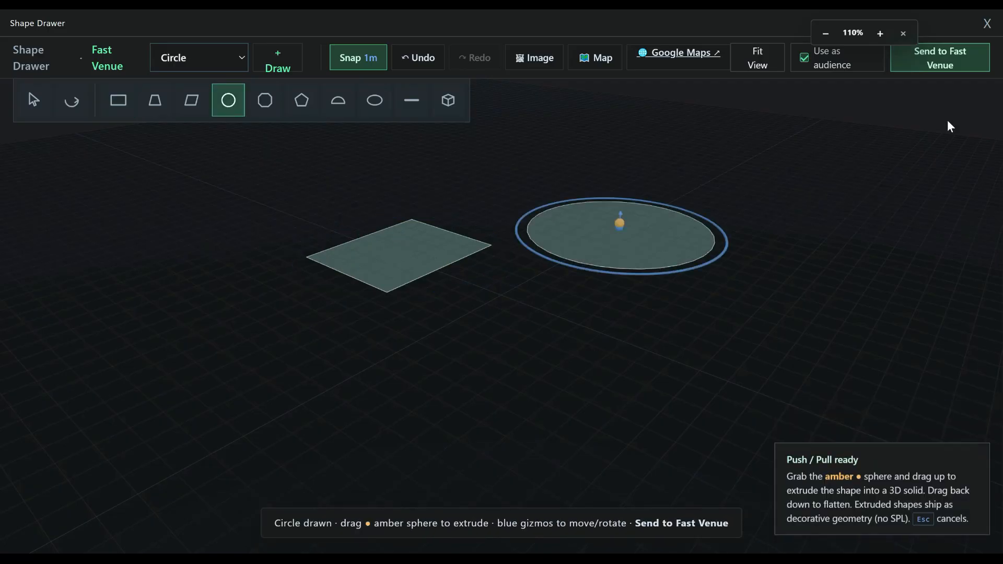
{"action": "mouse_move", "coordinate": [603, 339]}
{"action": "middle_mouse_down"}
{"action": "mouse_move", "coordinate": [604, 393]}
{"action": "mouse_move", "coordinate": [670, 271]}
{"action": "mouse_move", "coordinate": [589, 321]}
{"action": "mouse_move", "coordinate": [591, 333]}
{"action": "middle_mouse_up"}
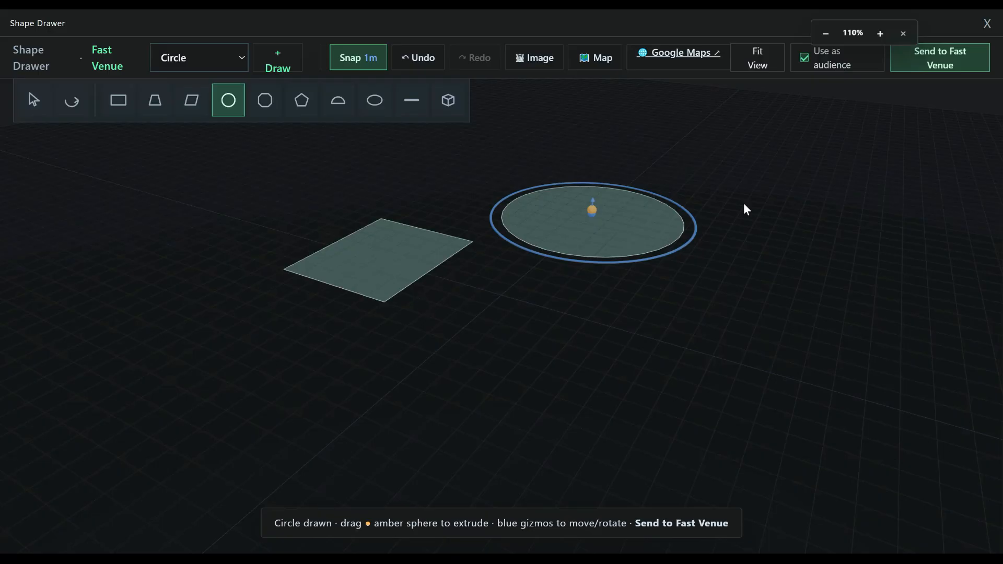
{"action": "left_click", "coordinate": [940, 64]}
- Place one SH50 speaker at the edge of the circular area and another at the edge of the rectangular area
{"action": "scroll", "coordinate": [482, 366], "scroll_direction": "down", "scroll_amount": 2}
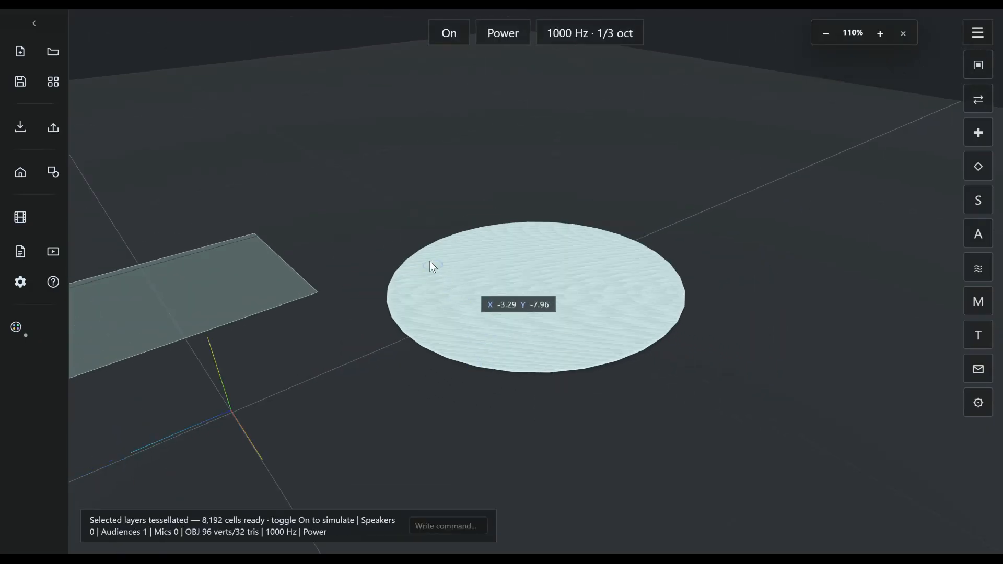
{"action": "middle_click_drag", "start_coordinate": [450, 315], "coordinate": [612, 316]}
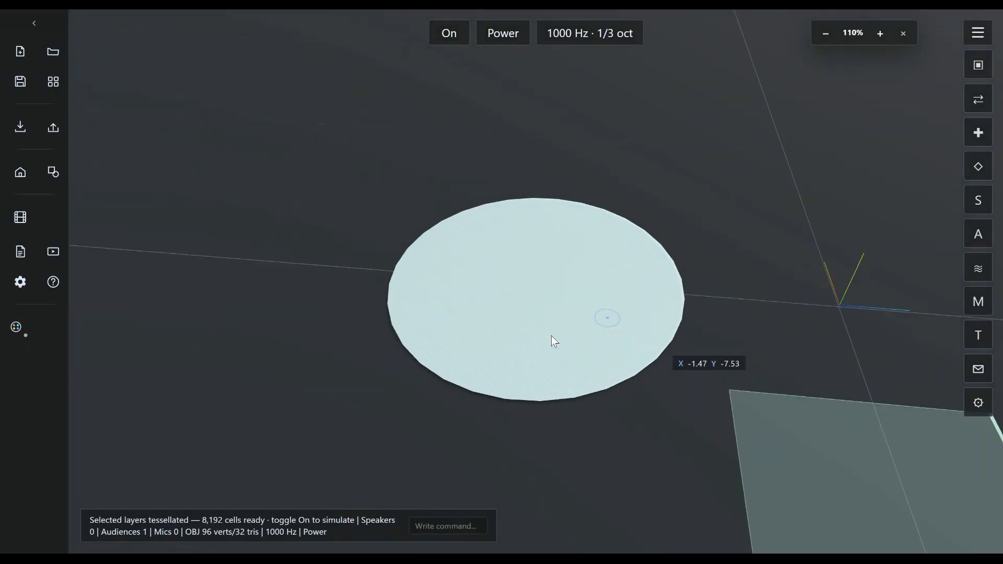
{"action": "left_click", "coordinate": [581, 428]}
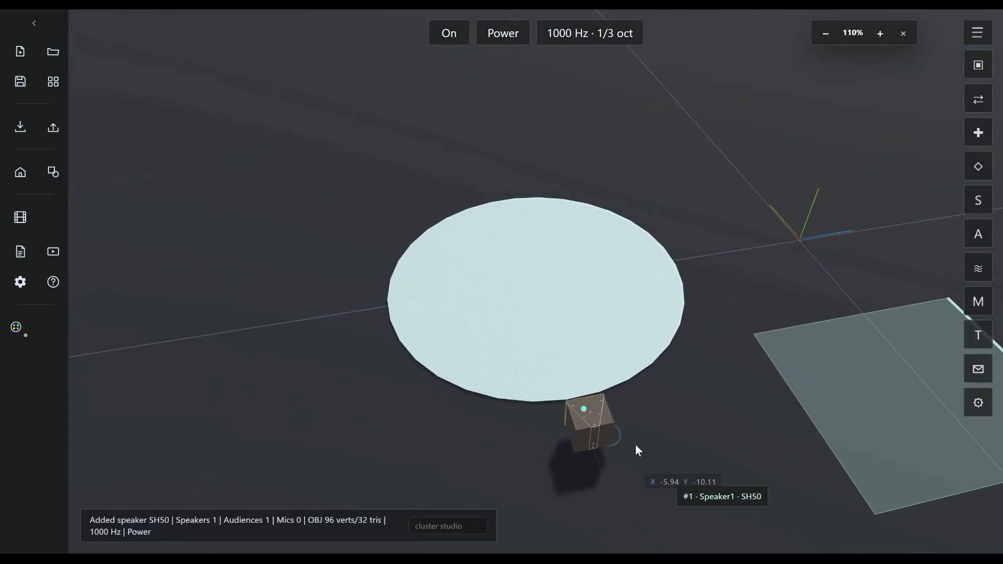
{"action": "scroll", "coordinate": [617, 442], "scroll_direction": "down", "scroll_amount": 2}
{"action": "left_click", "coordinate": [824, 434]}
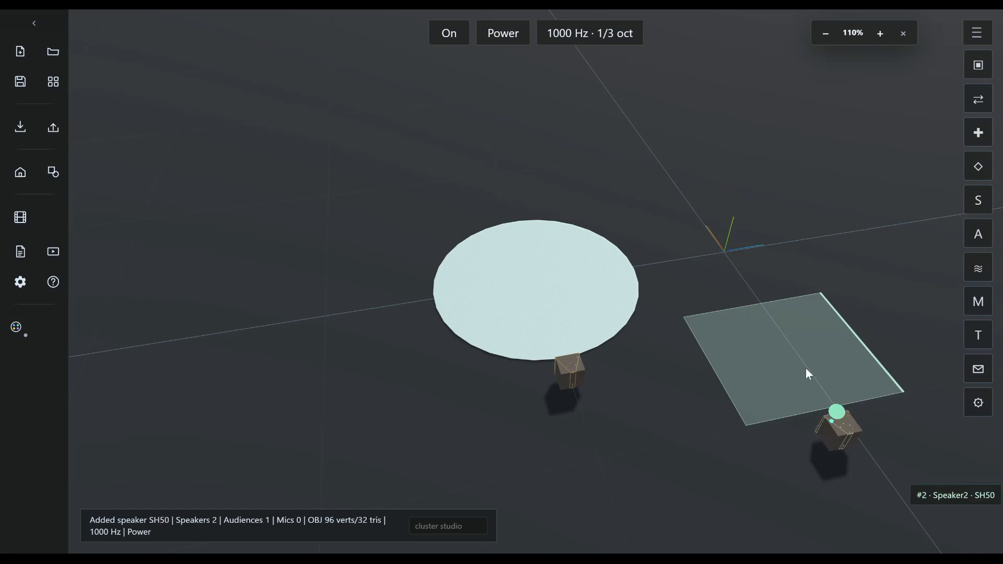
- Run the 1000 Hz SPL simulation and inspect the coverage on the circular and rectangular audience areas
{"action": "left_click", "coordinate": [452, 36]}
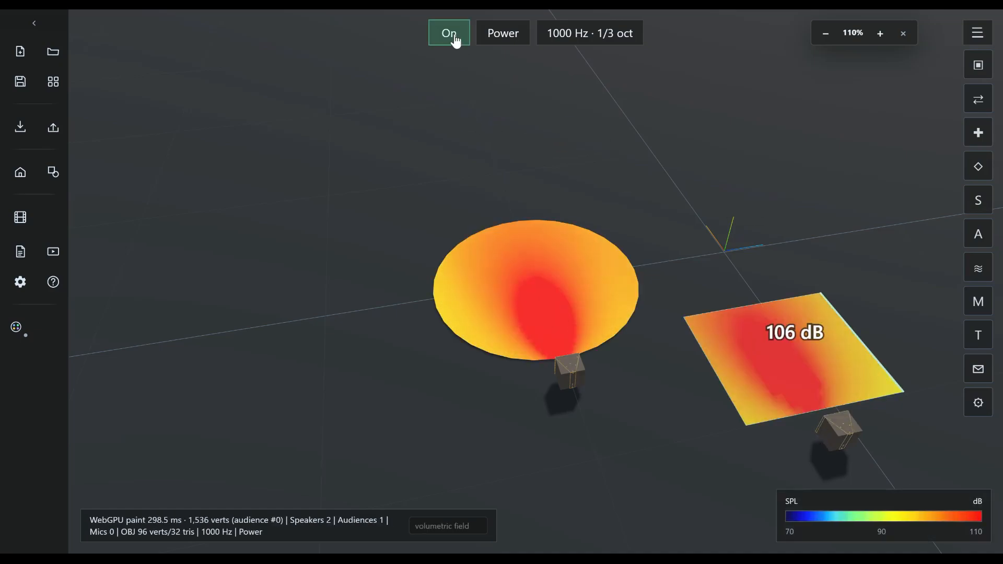
{"action": "left_click", "coordinate": [454, 38]}
{"action": "left_click", "coordinate": [455, 37]}
{"action": "left_click_drag", "start_coordinate": [445, 233], "coordinate": [430, 99]}
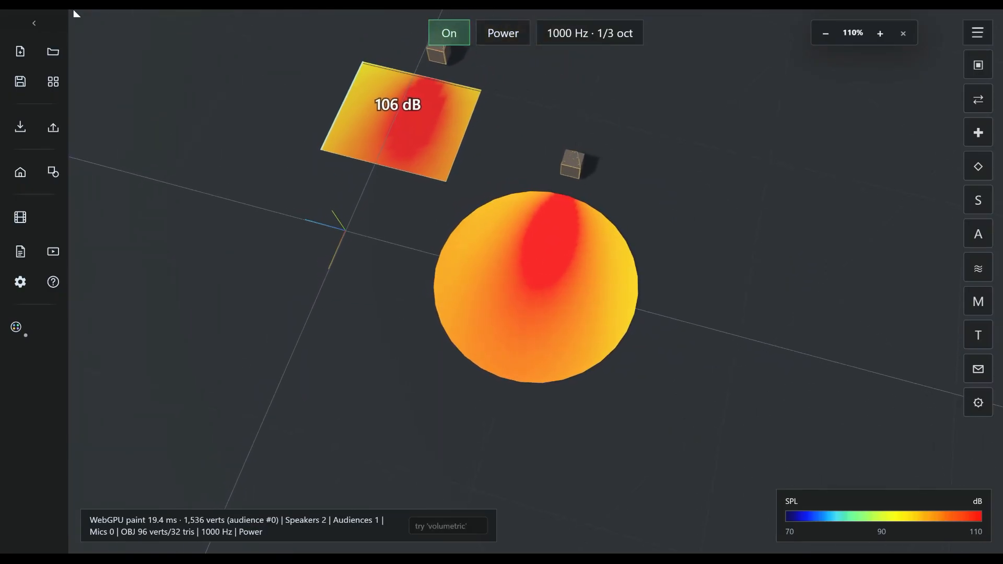
- Reload the site, discarding the scene, and open the Build starting-point choices
{"action": "key", "text": "F5"}
{"action": "left_click", "coordinate": [541, 91]}
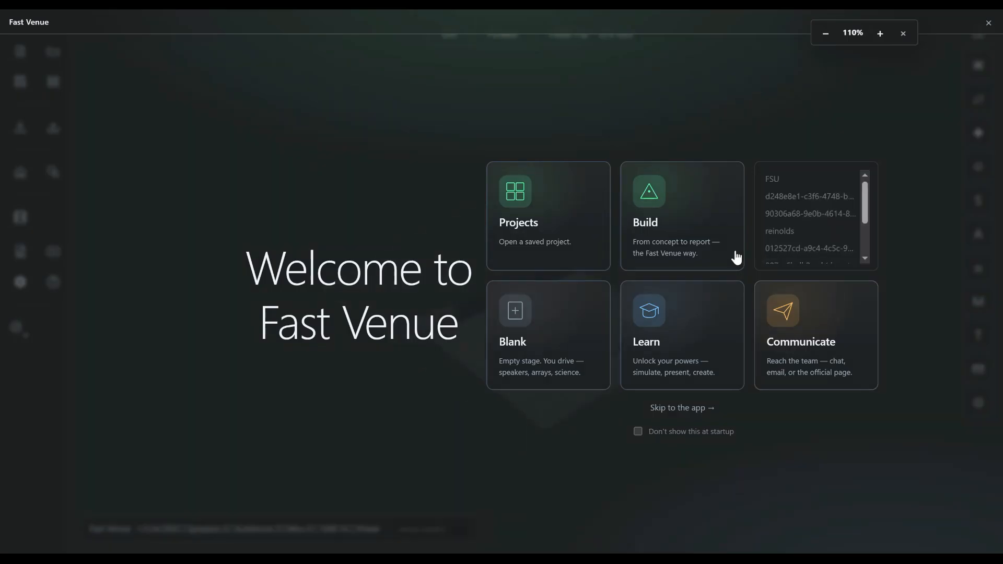
{"action": "left_click", "coordinate": [691, 232]}
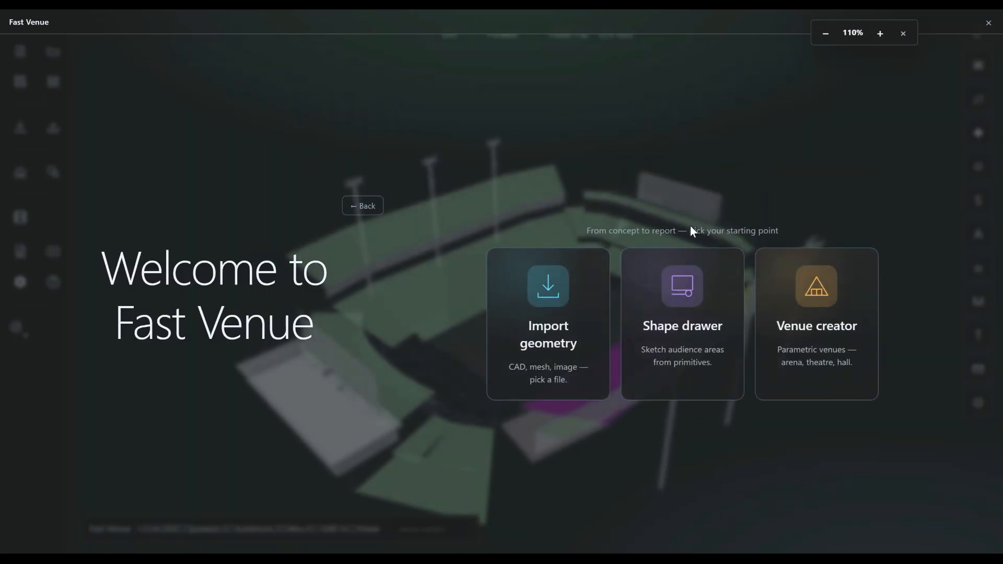
- Open the Shape Drawer, examine the satellite imagery in Google Maps at different scales, and return to the Shape Drawer
{"action": "left_click", "coordinate": [693, 327]}
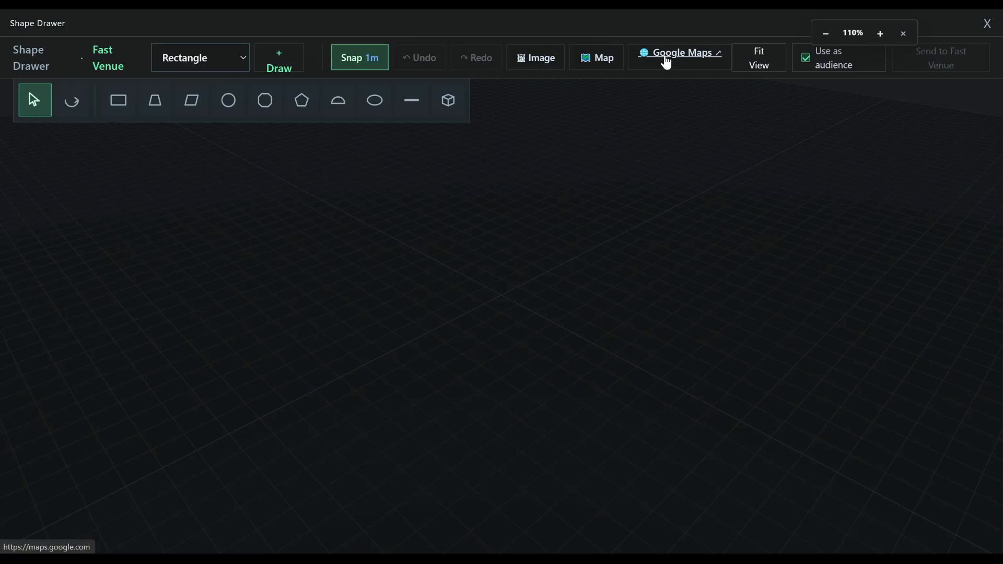
{"action": "left_click", "coordinate": [670, 55]}
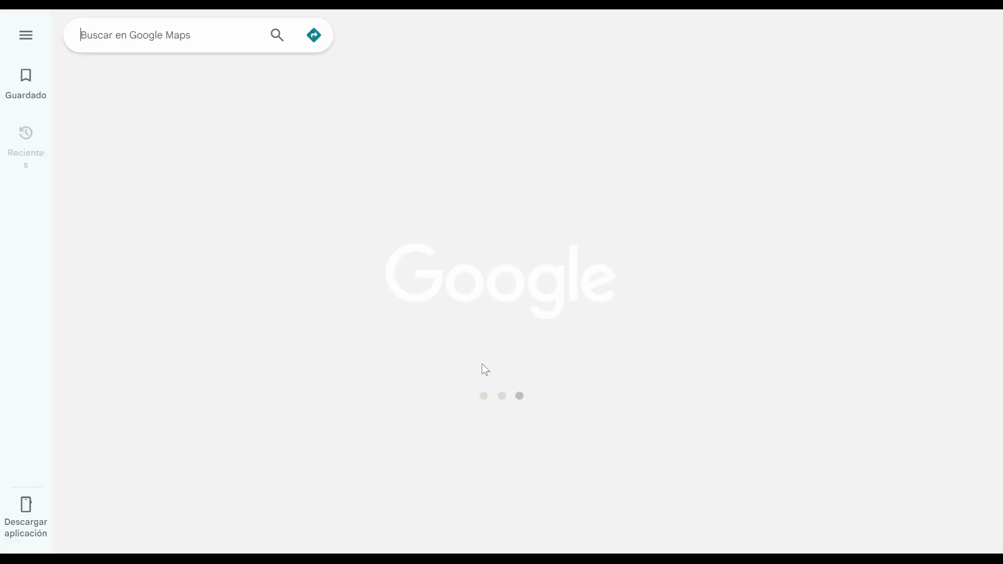
{"action": "scroll", "coordinate": [456, 334], "scroll_direction": "up", "scroll_amount": 3}
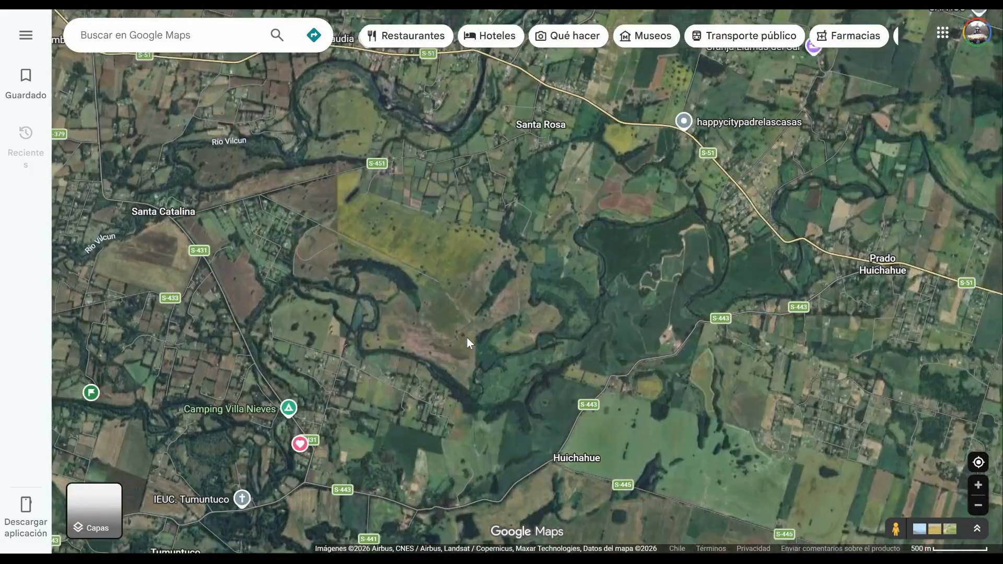
{"action": "scroll", "coordinate": [466, 337], "scroll_direction": "down", "scroll_amount": 2}
{"action": "scroll", "coordinate": [392, 410], "scroll_direction": "down", "scroll_amount": 5}
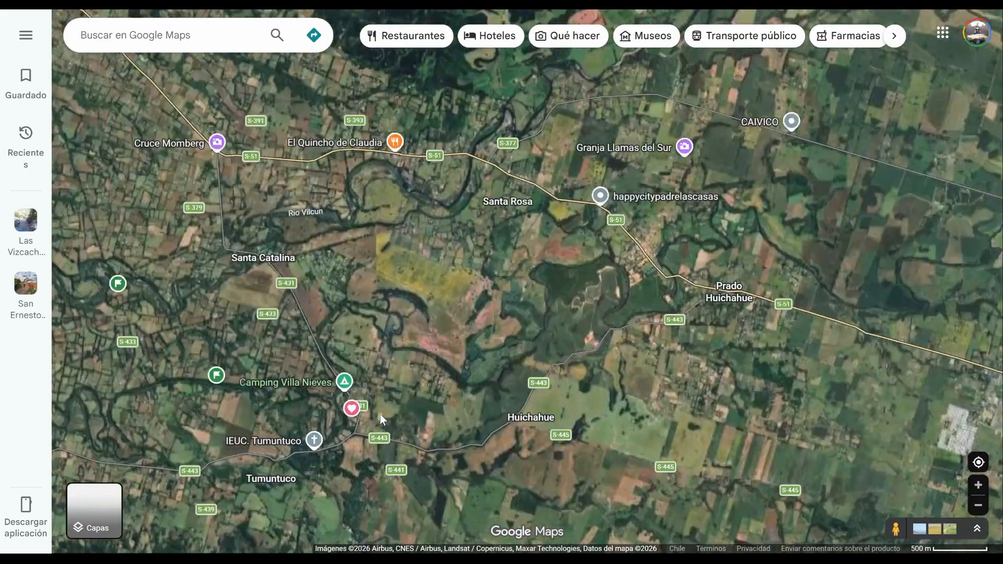
{"action": "scroll", "coordinate": [393, 409], "scroll_direction": "down", "scroll_amount": 3}
{"action": "scroll", "coordinate": [393, 411], "scroll_direction": "up", "scroll_amount": 6}
{"action": "scroll", "coordinate": [295, 356], "scroll_direction": "up", "scroll_amount": 6}
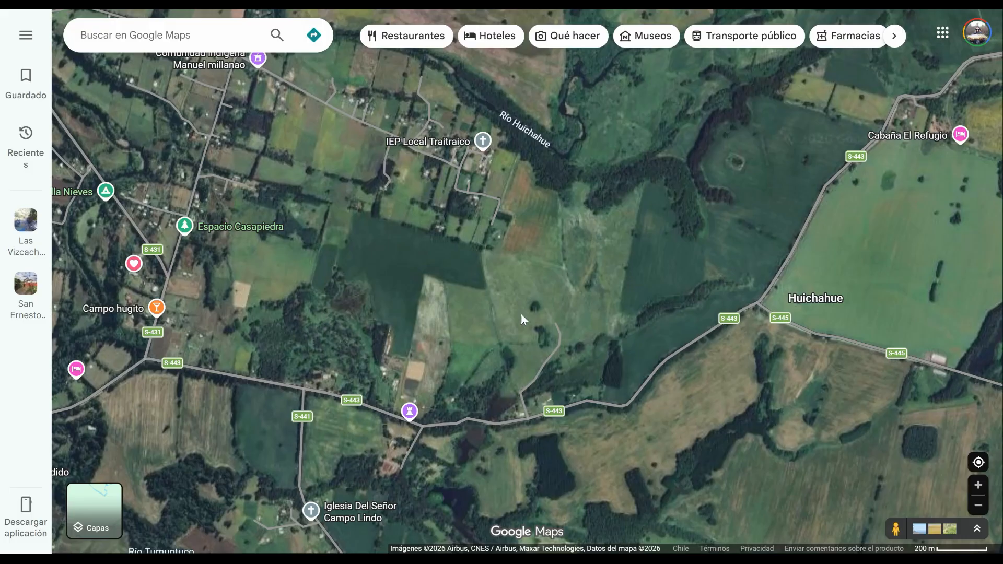
{"action": "key", "text": "alt+Tab"}
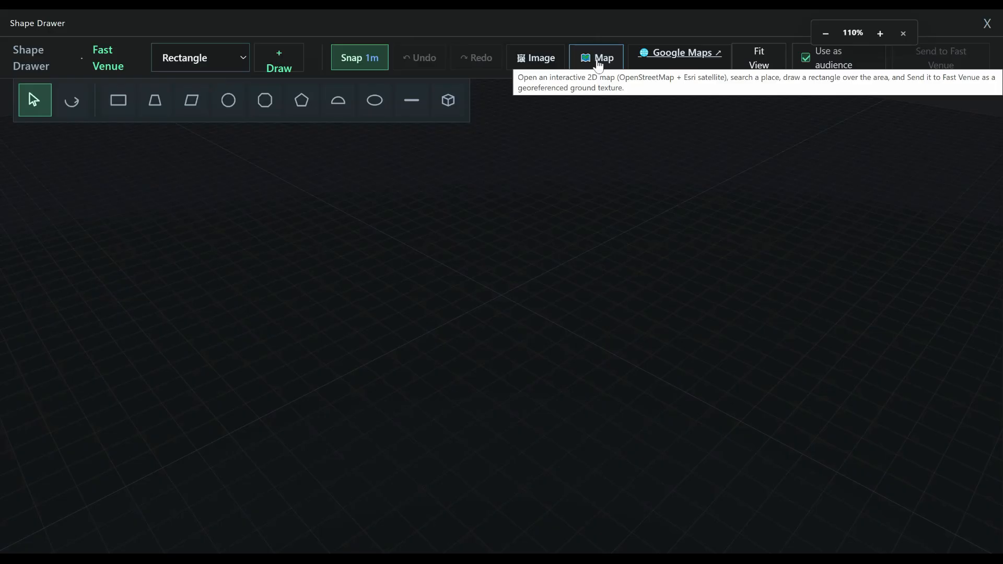
- Open the Shape Drawer's interactive map and locate Jubilee Gardens in London
{"action": "left_click", "coordinate": [599, 62]}
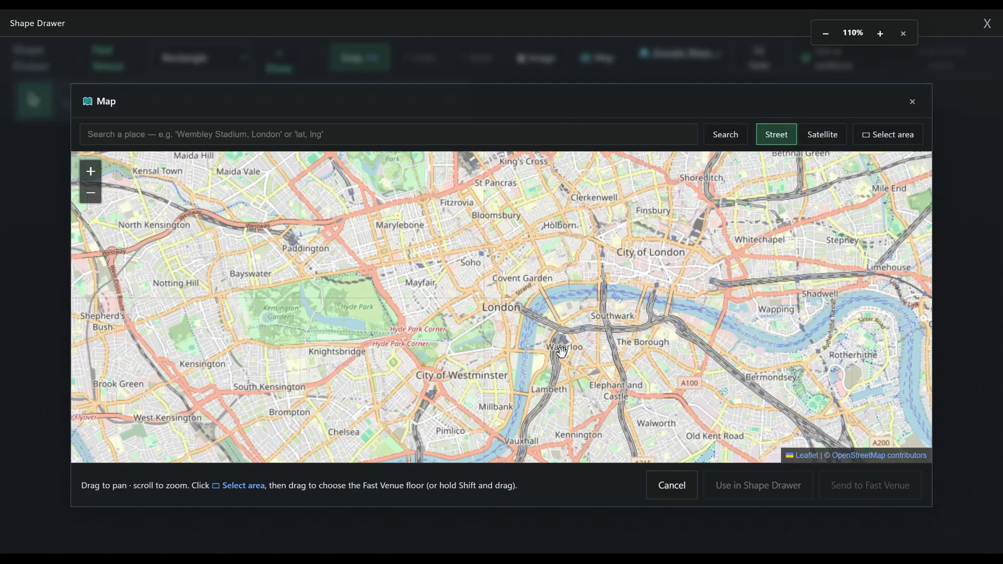
{"action": "scroll", "coordinate": [562, 351], "scroll_direction": "up", "scroll_amount": 3}
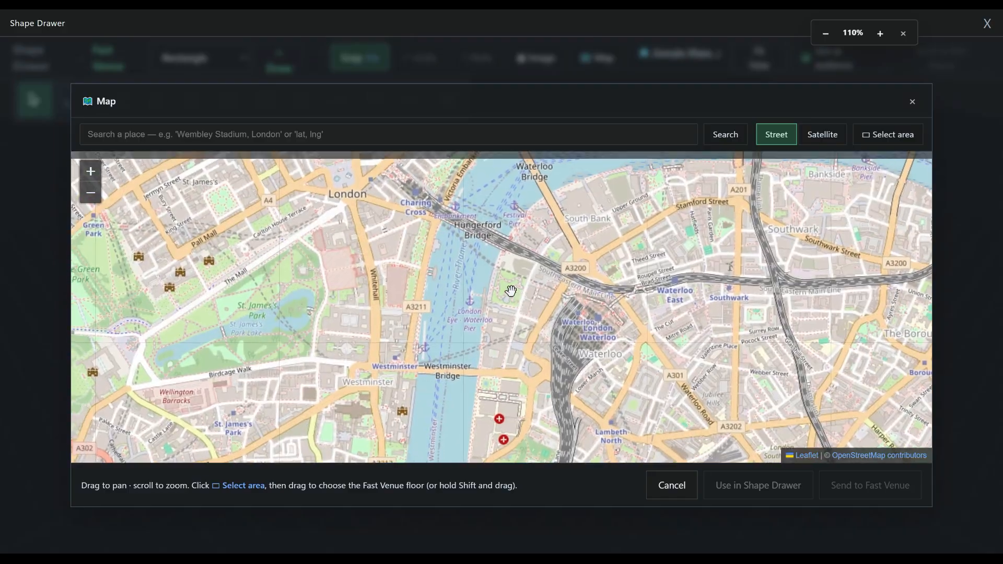
{"action": "scroll", "coordinate": [510, 291], "scroll_direction": "up", "scroll_amount": 4}
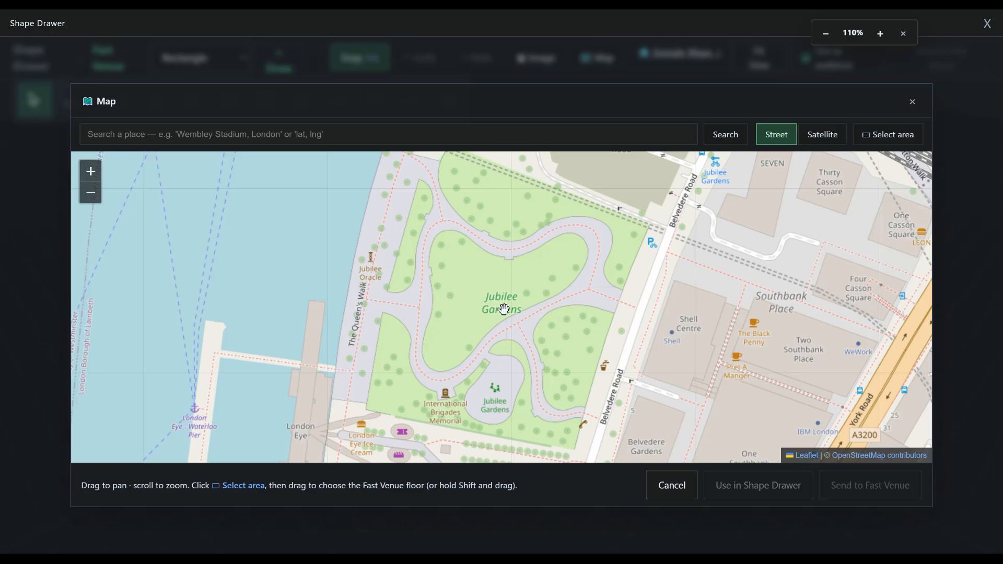
{"action": "scroll", "coordinate": [503, 309], "scroll_direction": "down", "scroll_amount": 1}
{"action": "left_click_drag", "start_coordinate": [489, 311], "coordinate": [507, 312]}
{"action": "mouse_move", "coordinate": [500, 360]}
{"action": "left_mouse_down"}
{"action": "mouse_move", "coordinate": [496, 349]}
{"action": "mouse_move", "coordinate": [500, 359]}
{"action": "left_mouse_up"}
{"action": "scroll", "coordinate": [471, 314], "scroll_direction": "up", "scroll_amount": 1}
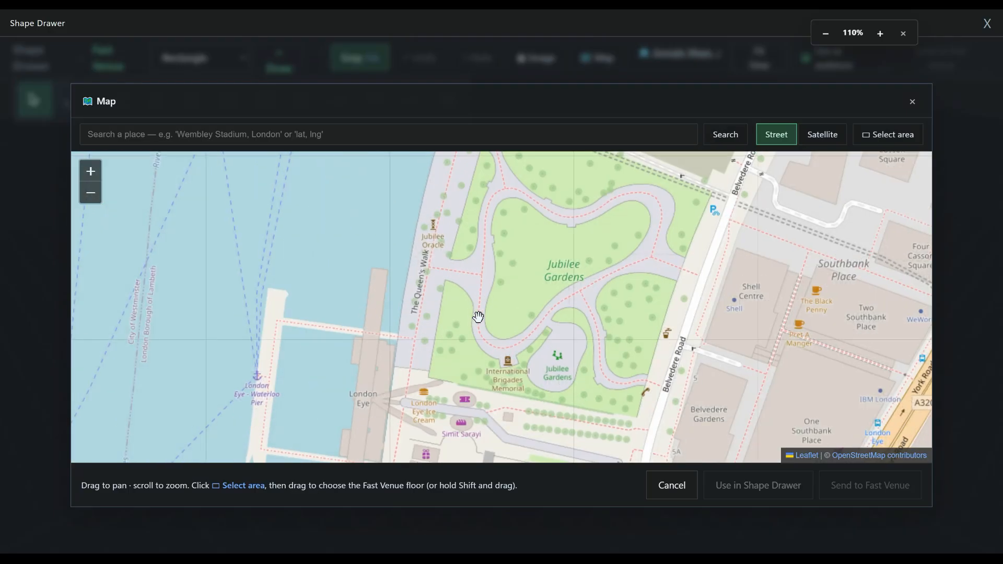
{"action": "scroll", "coordinate": [494, 323], "scroll_direction": "down", "scroll_amount": 1}
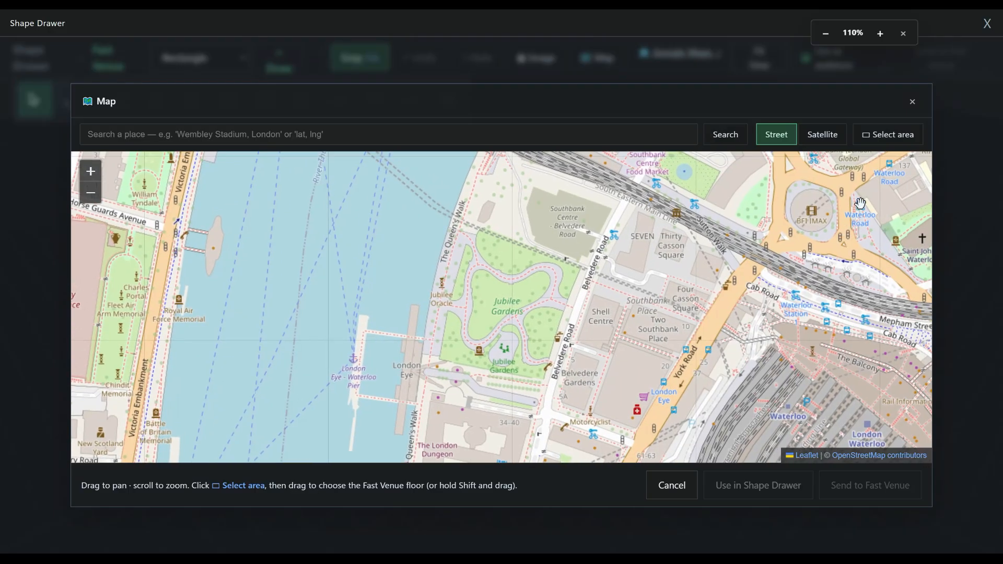
- Show satellite imagery, select a rectangular area around Jubilee Gardens and send it to Fast Venue
{"action": "left_click", "coordinate": [818, 143]}
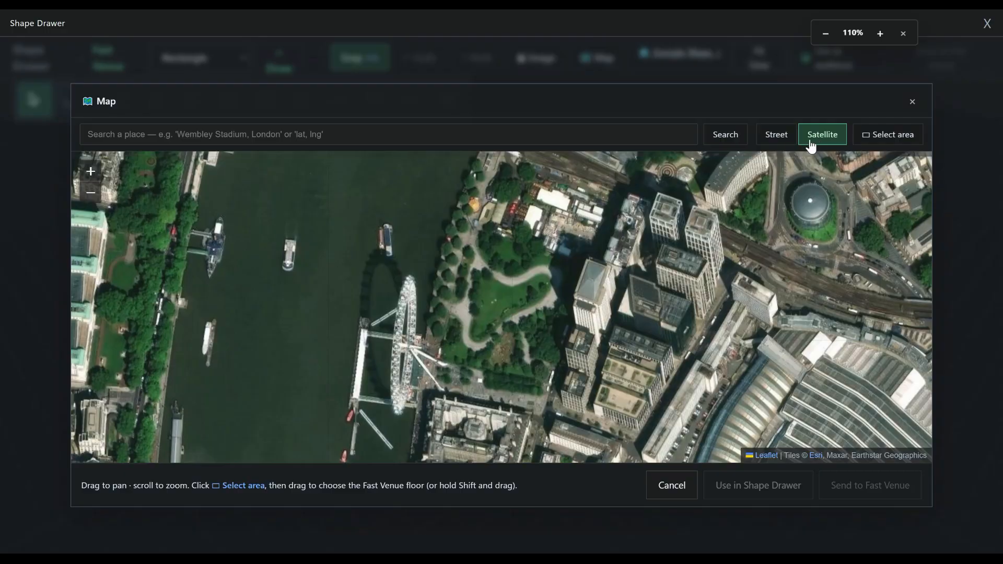
{"action": "left_click", "coordinate": [893, 139]}
{"action": "left_click_drag", "start_coordinate": [431, 218], "coordinate": [606, 391]}
{"action": "left_click", "coordinate": [850, 487]}
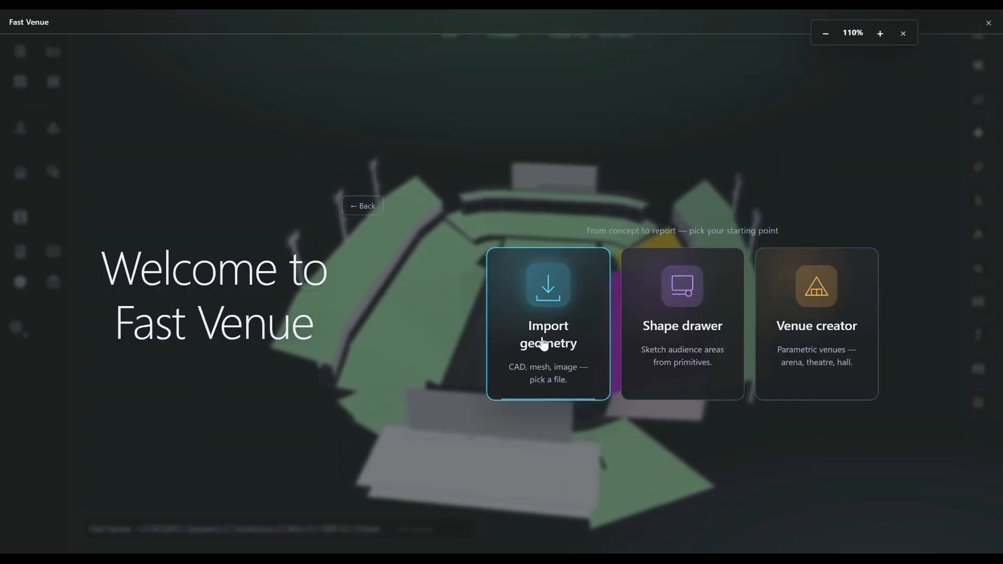
- Import the office.obj geometry without using it as a simulation surface
{"action": "left_click", "coordinate": [544, 322]}
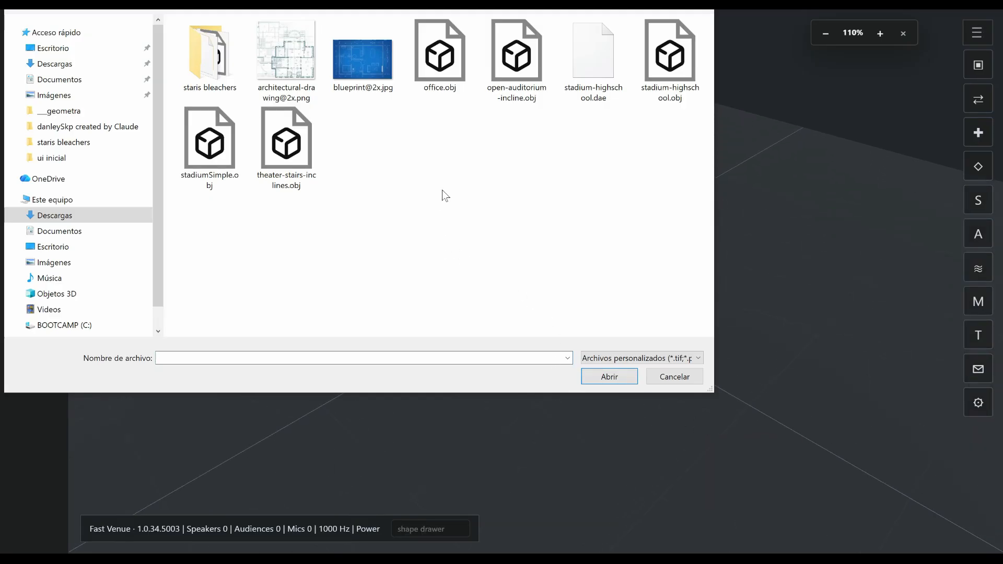
{"action": "left_click", "coordinate": [440, 55]}
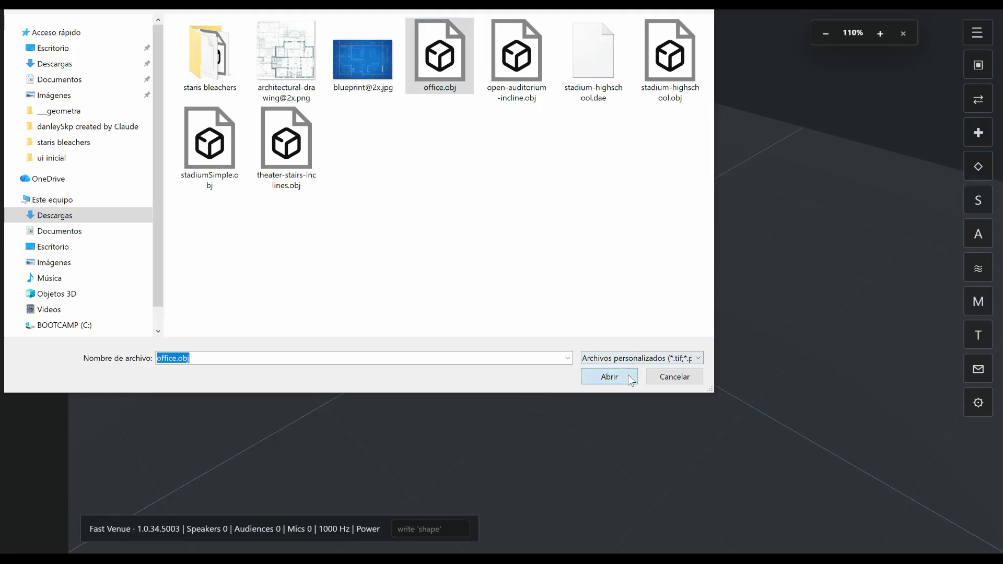
{"action": "left_click", "coordinate": [628, 376]}
{"action": "left_click", "coordinate": [573, 345]}
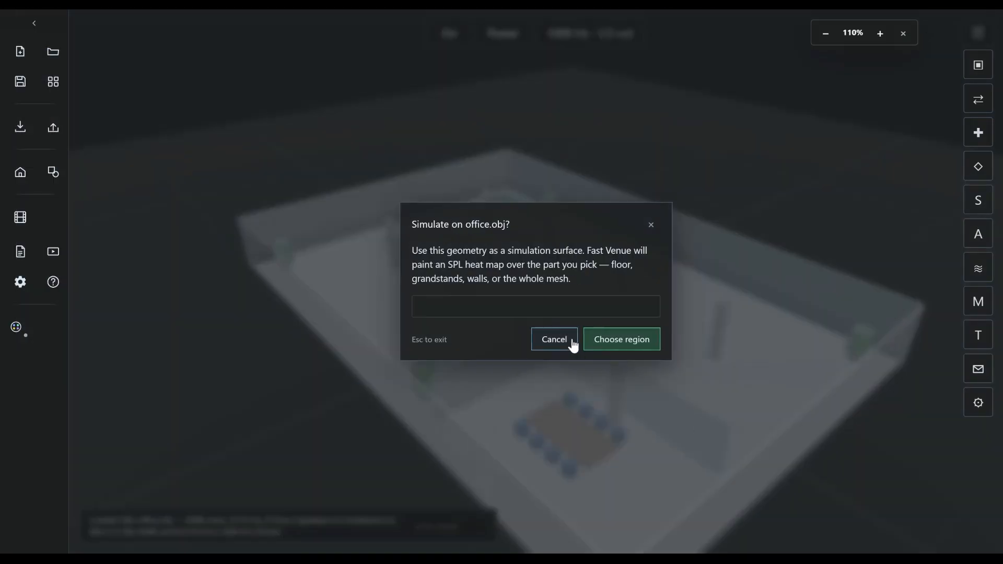
{"action": "left_click", "coordinate": [561, 344]}
{"action": "mouse_move", "coordinate": [745, 459]}
{"action": "left_mouse_down"}
{"action": "mouse_move", "coordinate": [611, 441]}
{"action": "mouse_move", "coordinate": [611, 425]}
{"action": "mouse_move", "coordinate": [703, 457]}
{"action": "mouse_move", "coordinate": [740, 458]}
{"action": "left_mouse_up"}
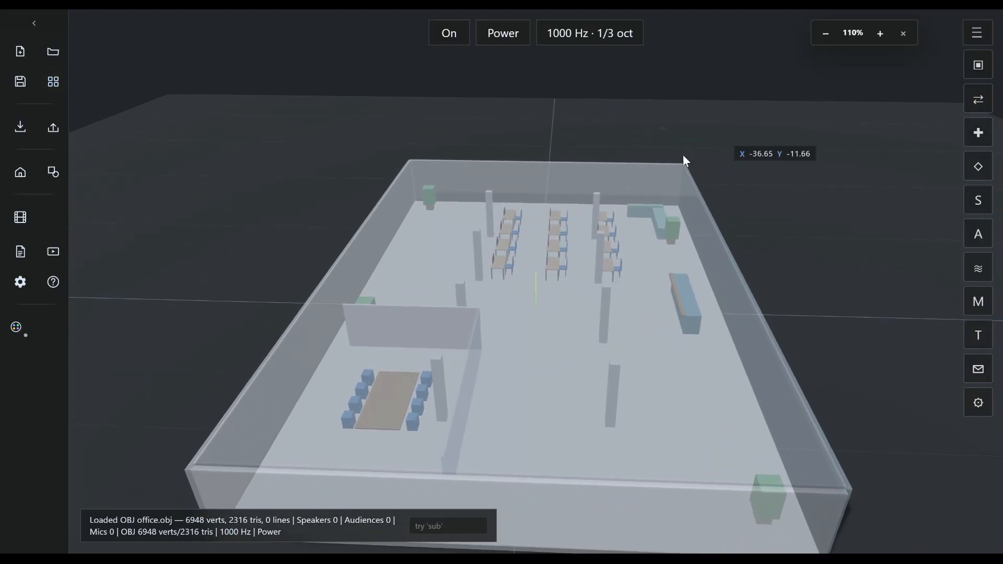
- Import the stadium-highschool.obj geometry and open its simulation region choices
{"action": "left_click", "coordinate": [21, 131]}
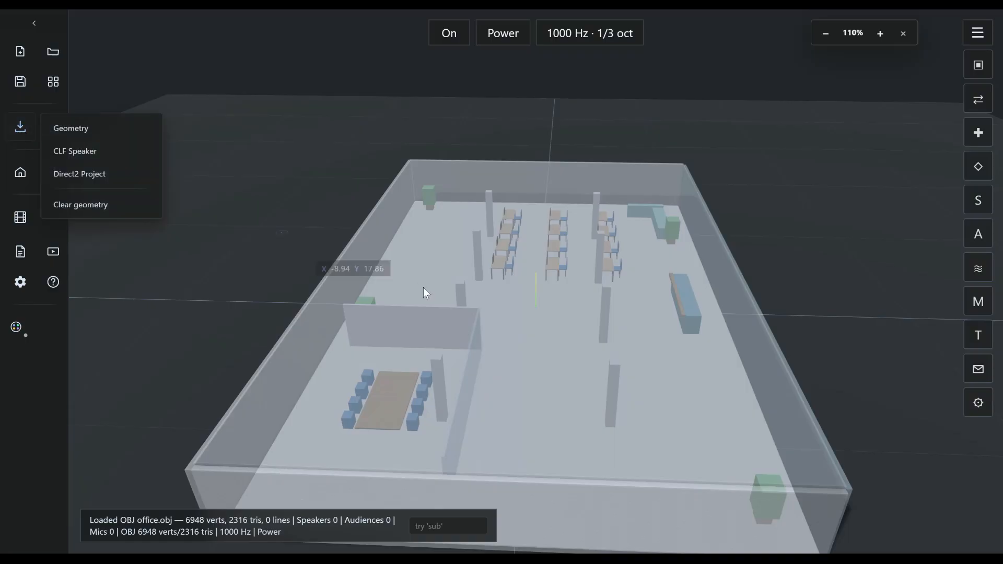
{"action": "left_click", "coordinate": [90, 134]}
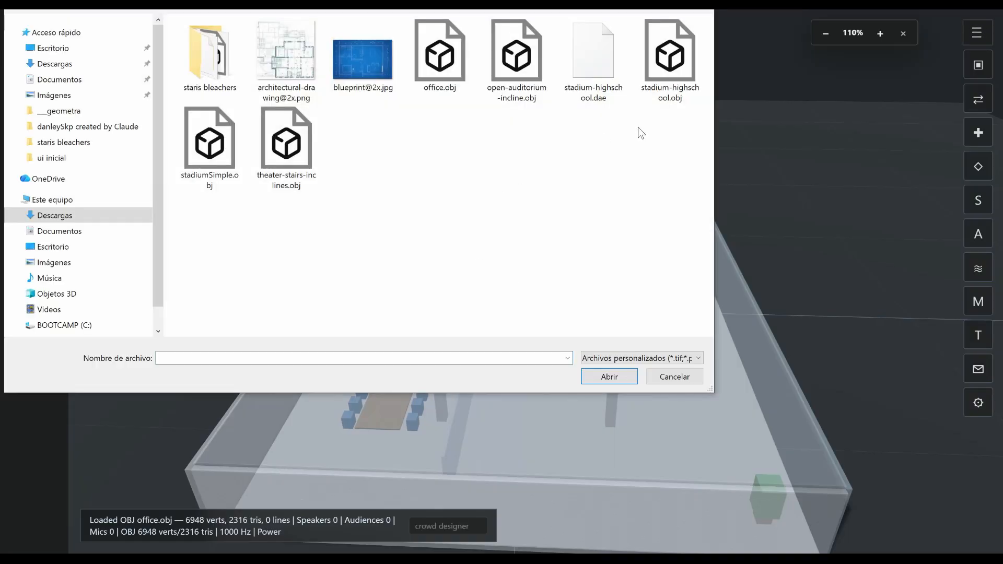
{"action": "left_click", "coordinate": [659, 73]}
{"action": "left_click", "coordinate": [606, 376]}
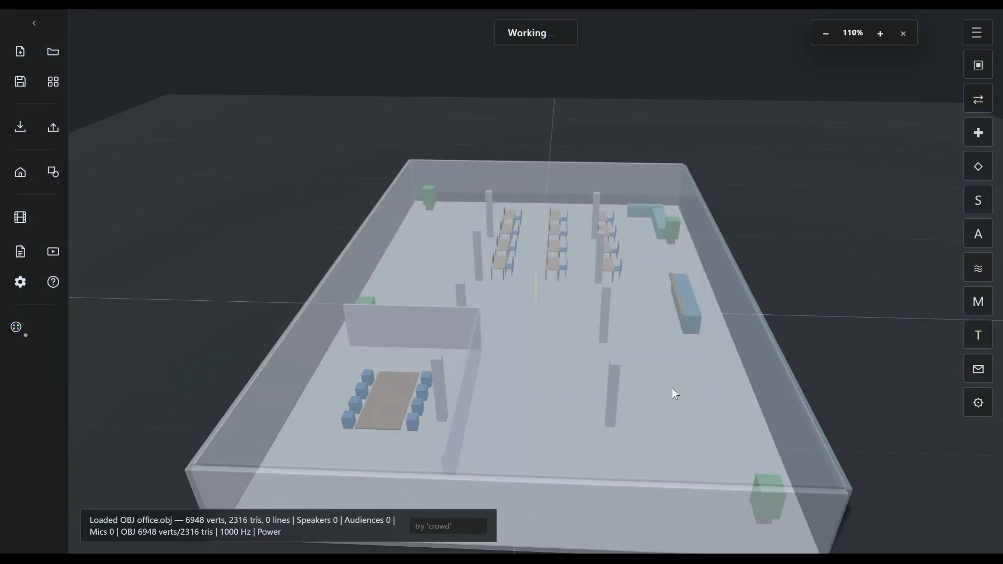
{"action": "left_click", "coordinate": [575, 340]}
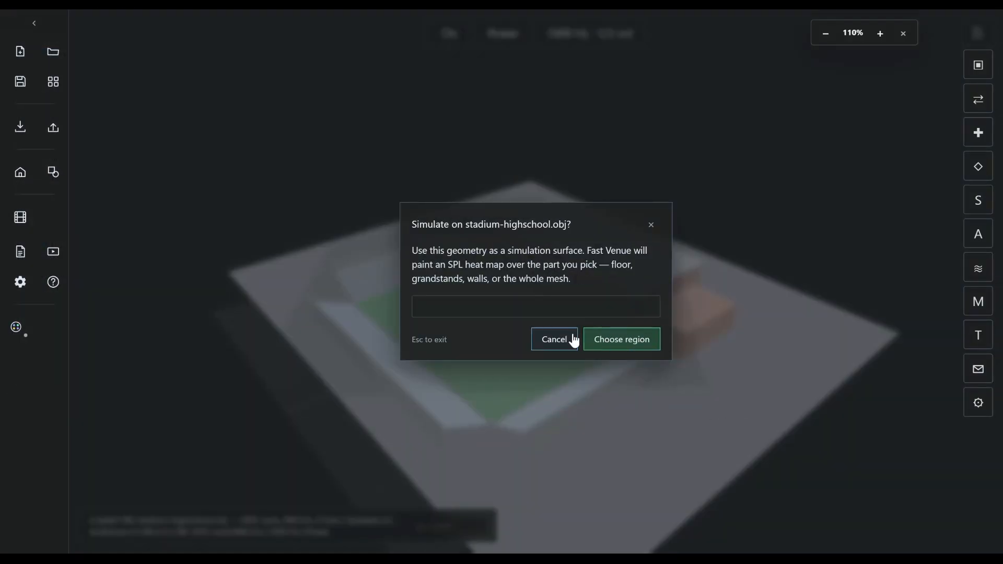
{"action": "left_click", "coordinate": [621, 340]}
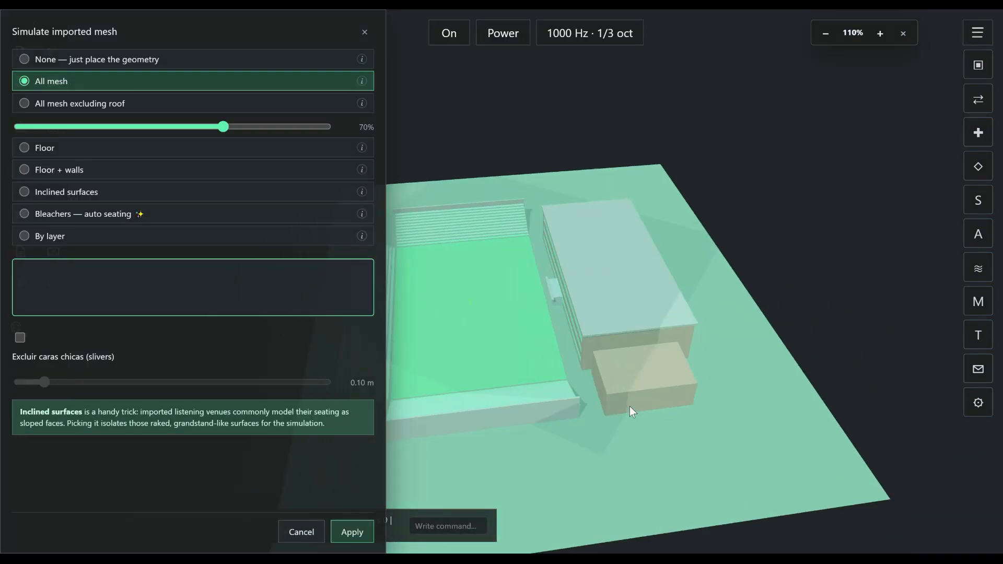
{"action": "left_click_drag", "start_coordinate": [629, 407], "coordinate": [663, 369]}
{"action": "right_click_drag", "start_coordinate": [663, 368], "coordinate": [769, 404]}
{"action": "left_click_drag", "start_coordinate": [768, 404], "coordinate": [631, 416]}
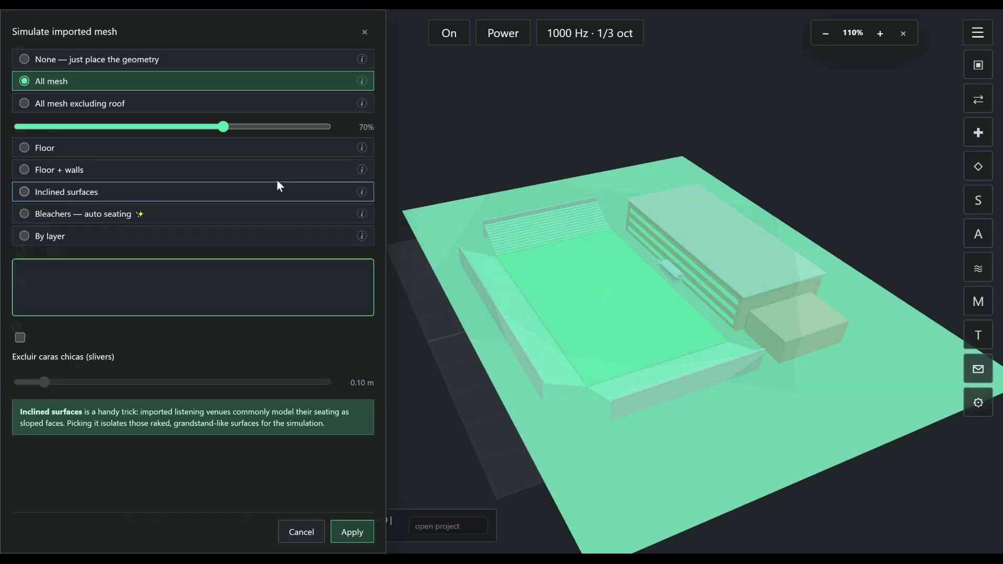
- Preview the None, All mesh and All mesh excluding roof regions on the stadium, setting the roof exclusion slider to 98%
{"action": "left_click", "coordinate": [40, 61]}
{"action": "left_click", "coordinate": [27, 82]}
{"action": "left_click", "coordinate": [36, 62]}
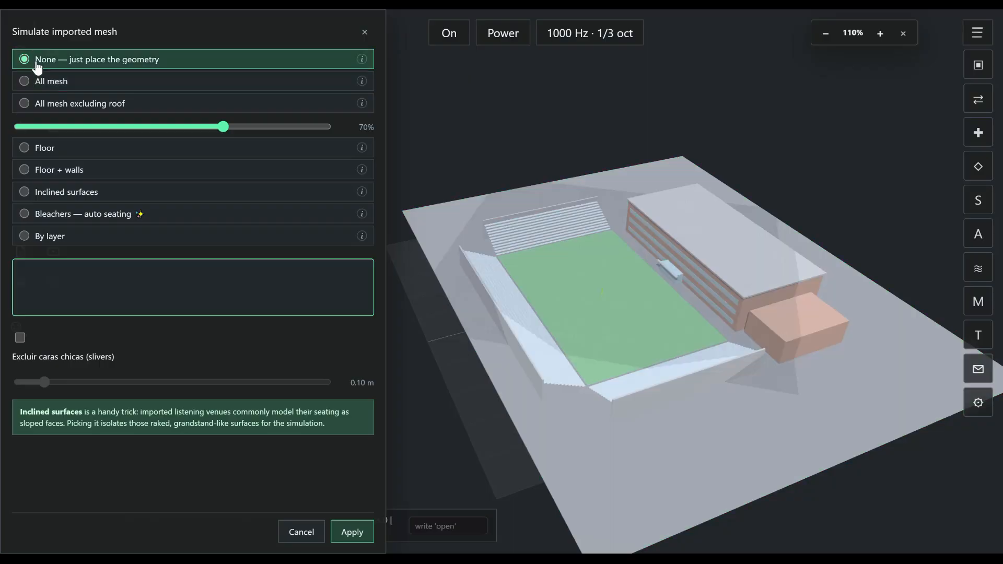
{"action": "left_click", "coordinate": [35, 84]}
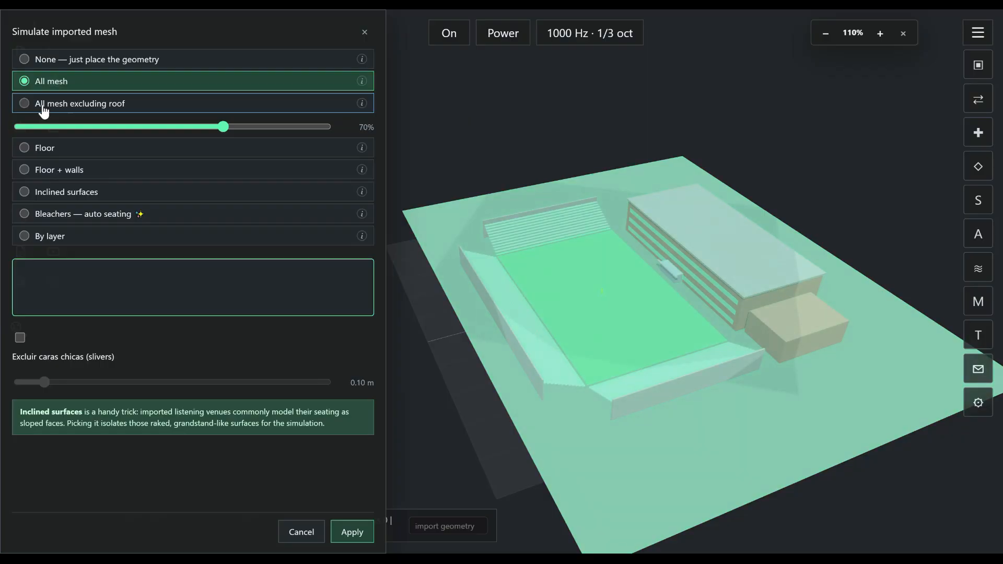
{"action": "left_click", "coordinate": [43, 108]}
{"action": "left_click_drag", "start_coordinate": [227, 128], "coordinate": [319, 128]}
- Preview the Floor, Floor + walls and Inclined surfaces regions on the stadium mesh
{"action": "left_click", "coordinate": [40, 150]}
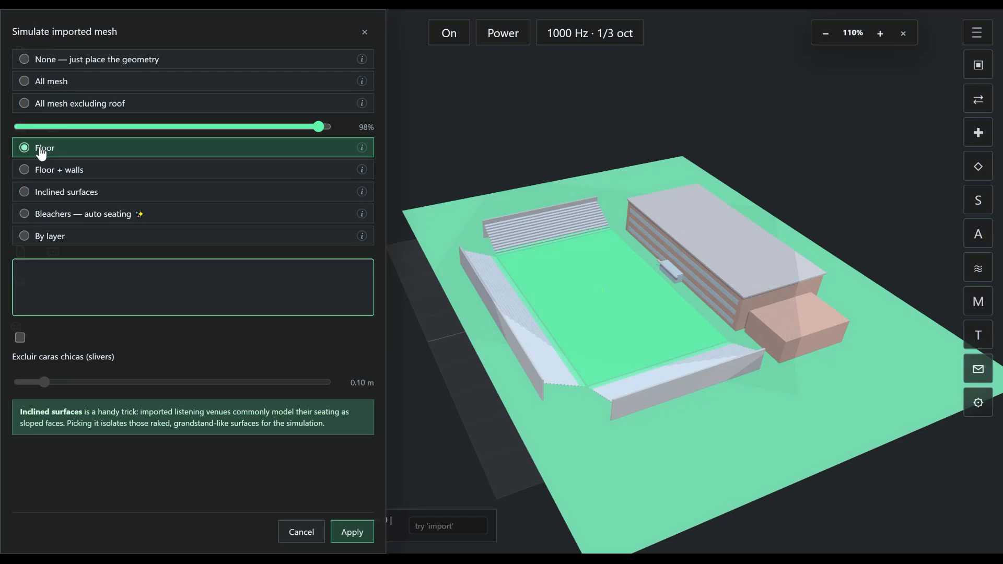
{"action": "left_click", "coordinate": [32, 174]}
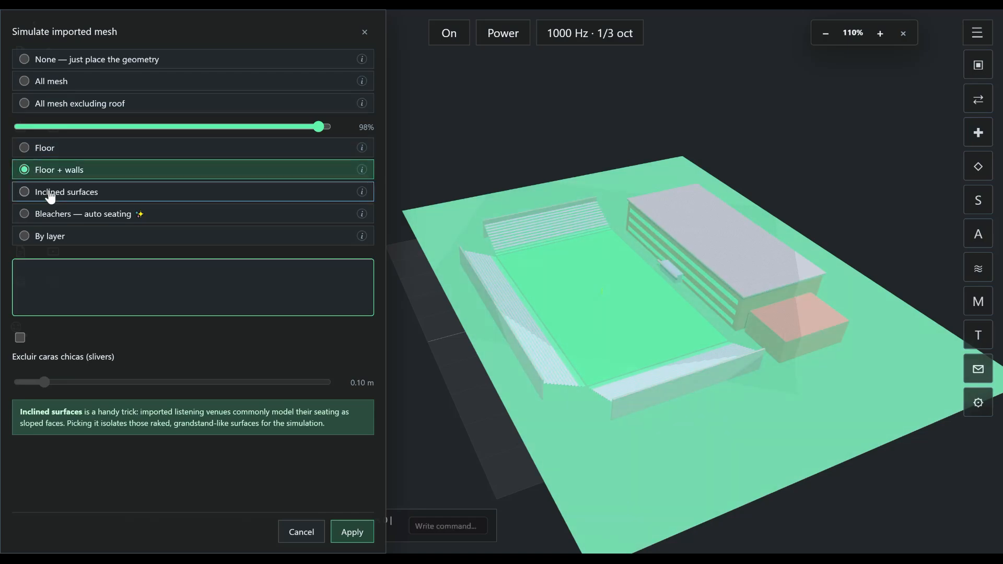
{"action": "left_click", "coordinate": [51, 197]}
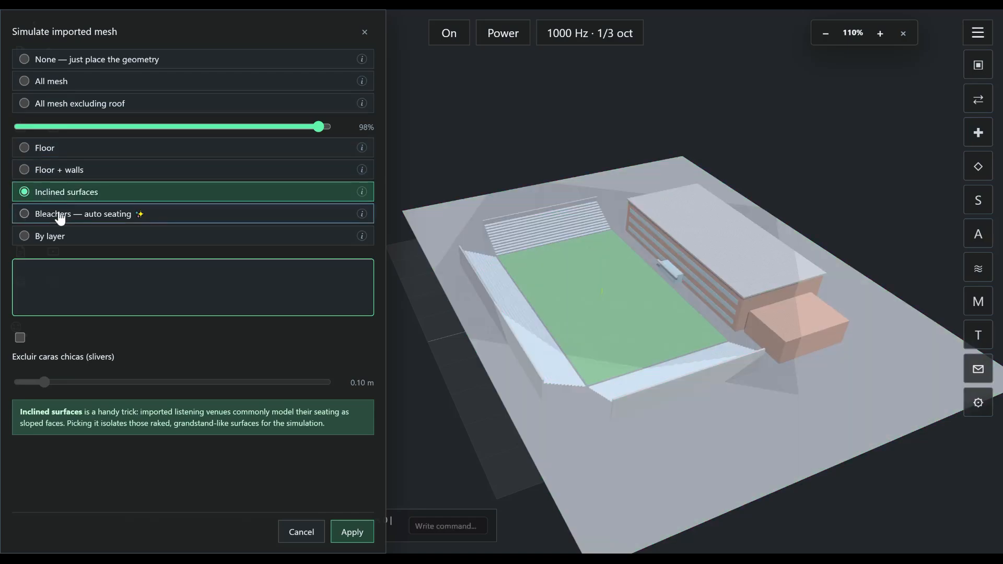
{"action": "left_click_drag", "start_coordinate": [601, 385], "coordinate": [535, 386]}
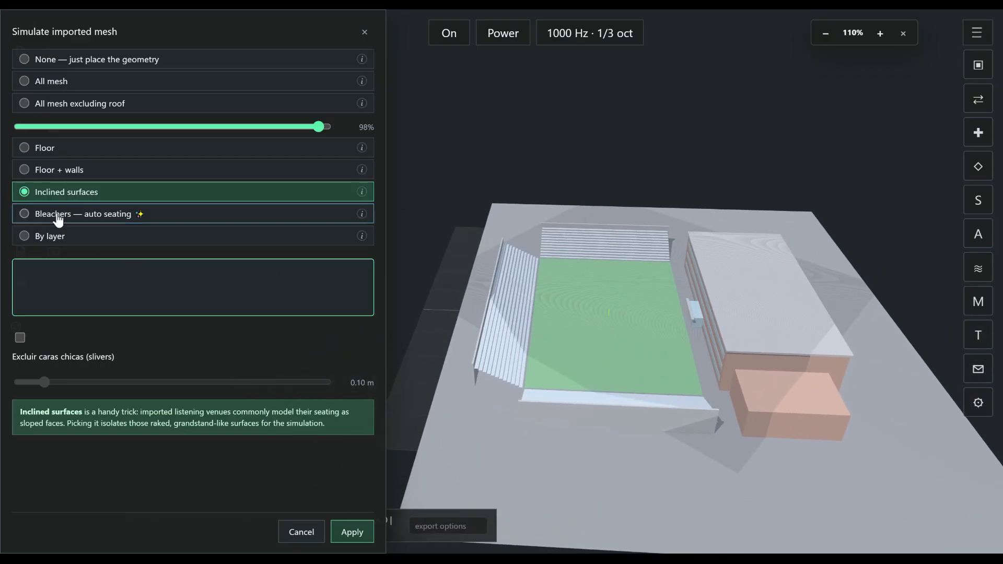
- Apply the Bleachers — auto seating region to the stadium and turn on the 1000 Hz SPL simulation
{"action": "left_click", "coordinate": [57, 216]}
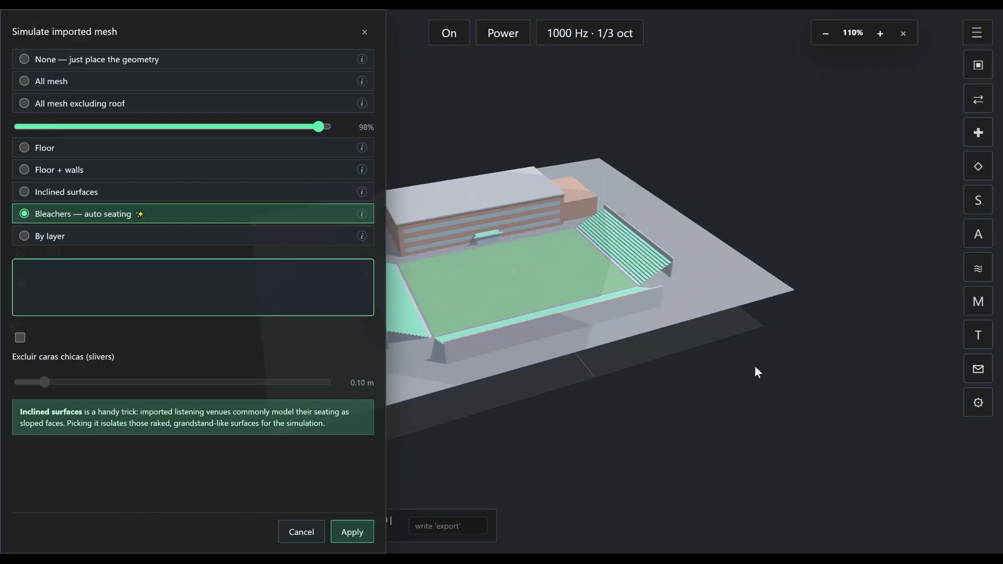
{"action": "left_click", "coordinate": [352, 531]}
{"action": "left_click", "coordinate": [452, 39]}
{"action": "left_click_drag", "start_coordinate": [800, 330], "coordinate": [570, 328]}
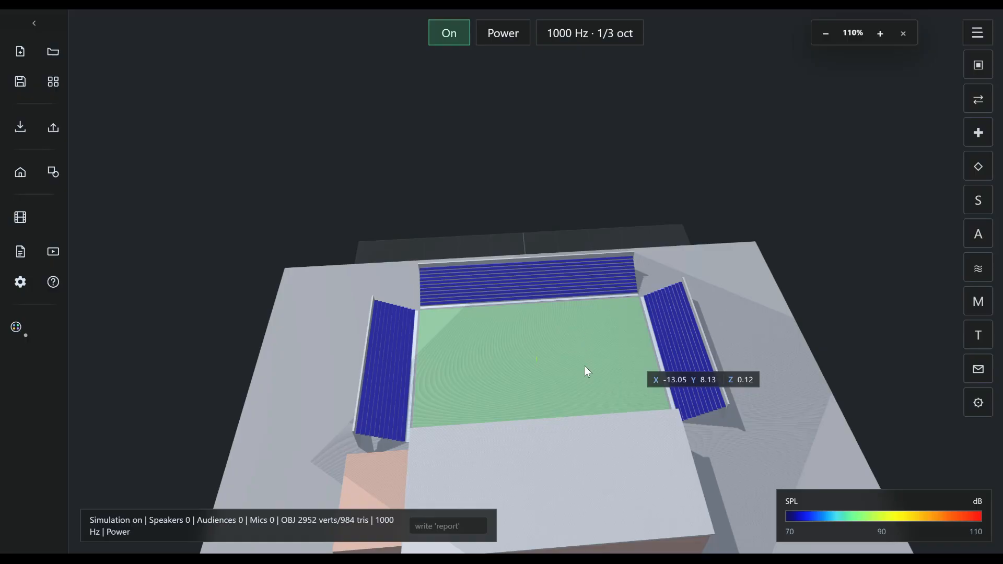
- Add one SH50 speaker on the stadium field and inspect the SPL coverage on the bleachers
{"action": "key", "text": "s"}
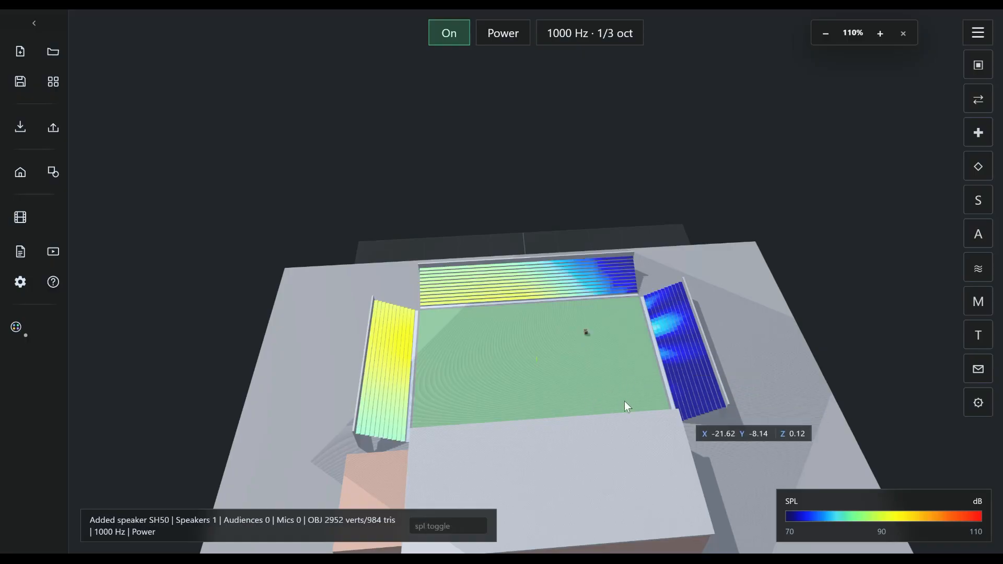
{"action": "left_click_drag", "start_coordinate": [563, 395], "coordinate": [534, 387]}
{"action": "scroll", "coordinate": [558, 357], "scroll_direction": "up", "scroll_amount": 6}
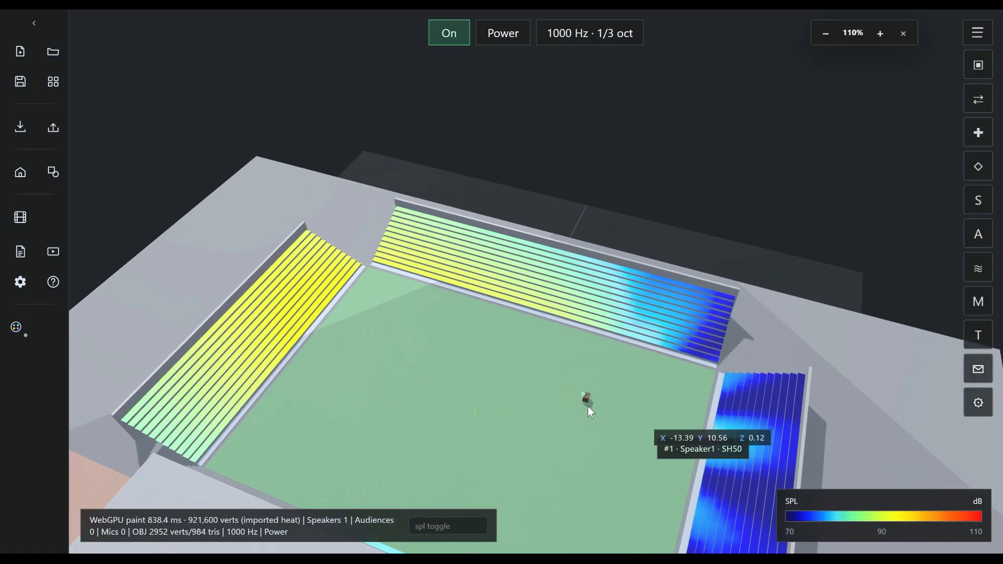
{"action": "left_click_drag", "start_coordinate": [622, 462], "coordinate": [579, 410]}
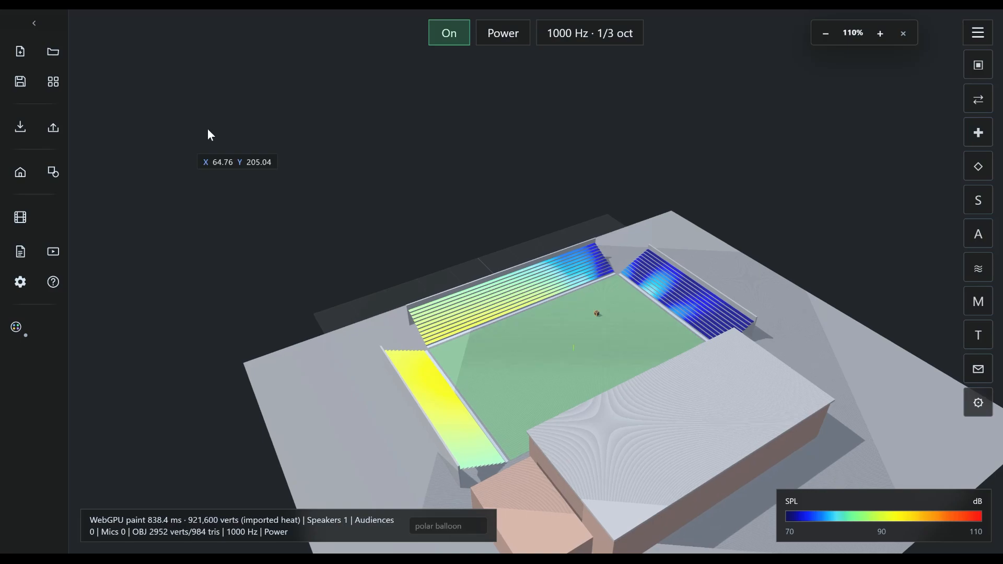
- Start a new project in place of the stadium scene
{"action": "left_click", "coordinate": [21, 53]}
{"action": "left_click", "coordinate": [602, 345]}
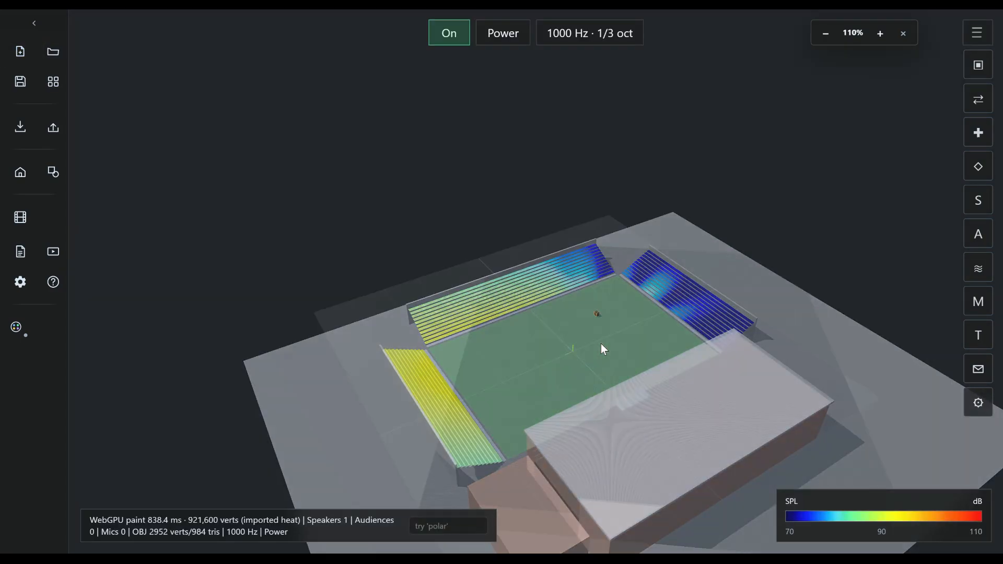
- Import the open-auditorium-incline.obj geometry without rescaling it and open its simulation region choices
{"action": "left_click", "coordinate": [21, 130]}
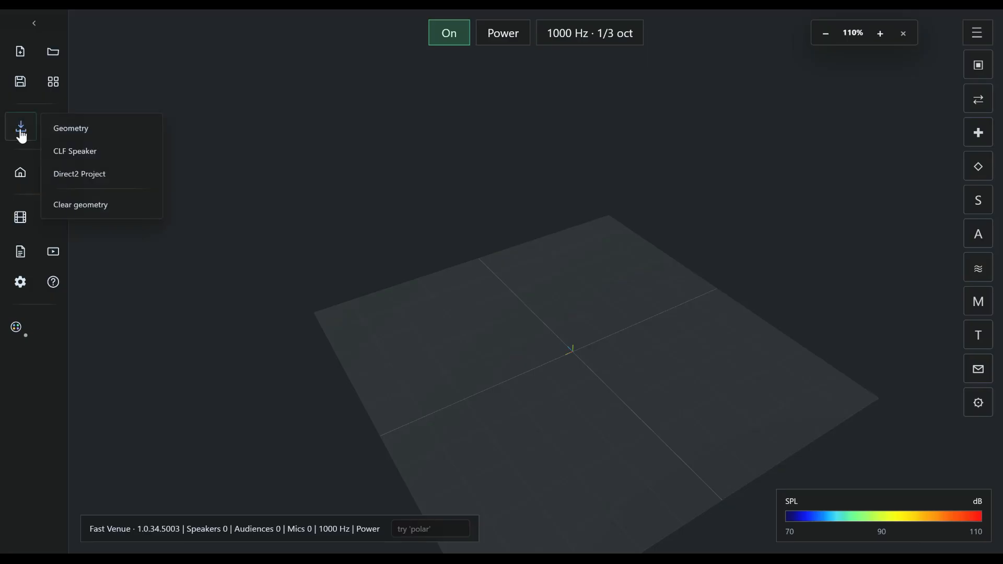
{"action": "left_click", "coordinate": [94, 137]}
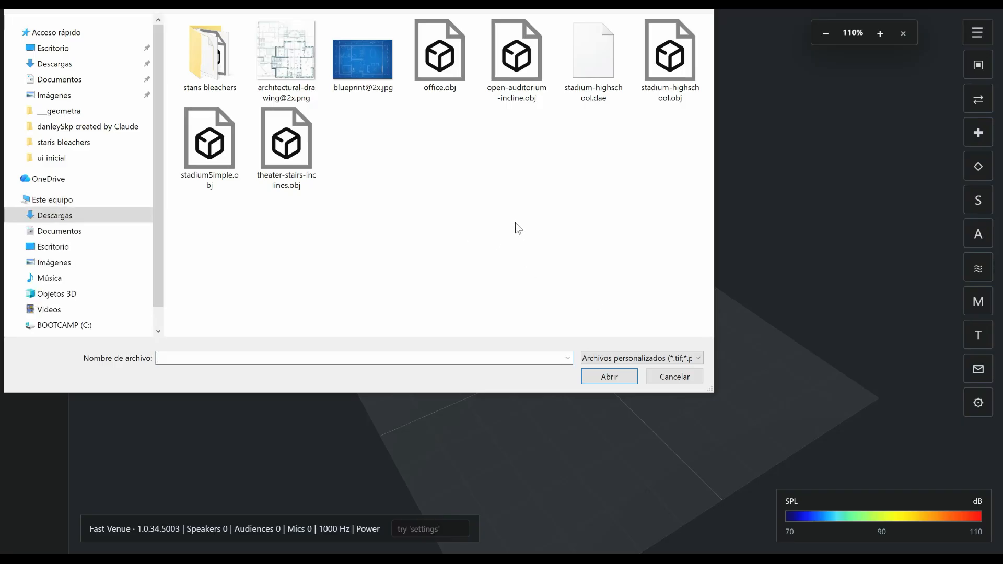
{"action": "left_click", "coordinate": [520, 66]}
{"action": "left_click", "coordinate": [622, 374]}
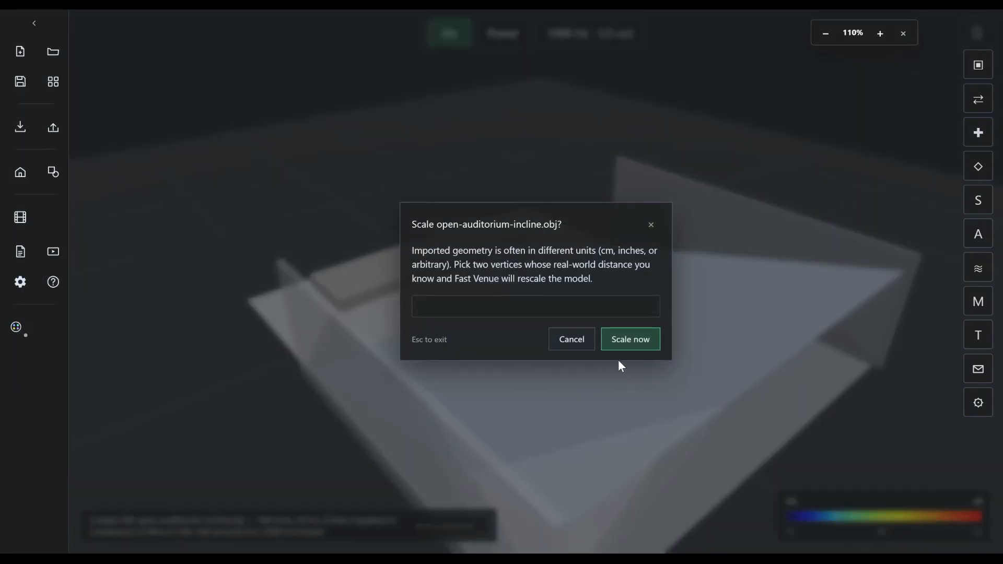
{"action": "left_click", "coordinate": [582, 346]}
{"action": "left_click", "coordinate": [615, 348]}
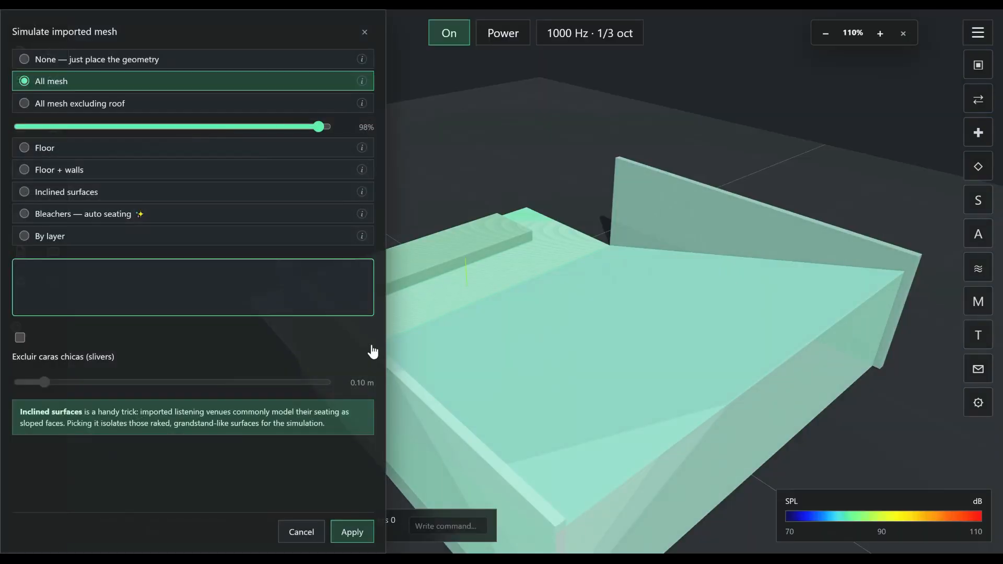
- Preview the Floor, None — just place the geometry, and All mesh excluding roof regions on the auditorium mesh
{"action": "left_click_drag", "start_coordinate": [449, 418], "coordinate": [674, 406]}
{"action": "scroll", "coordinate": [674, 406], "scroll_direction": "down", "scroll_amount": 5}
{"action": "left_click_drag", "start_coordinate": [515, 400], "coordinate": [719, 406]}
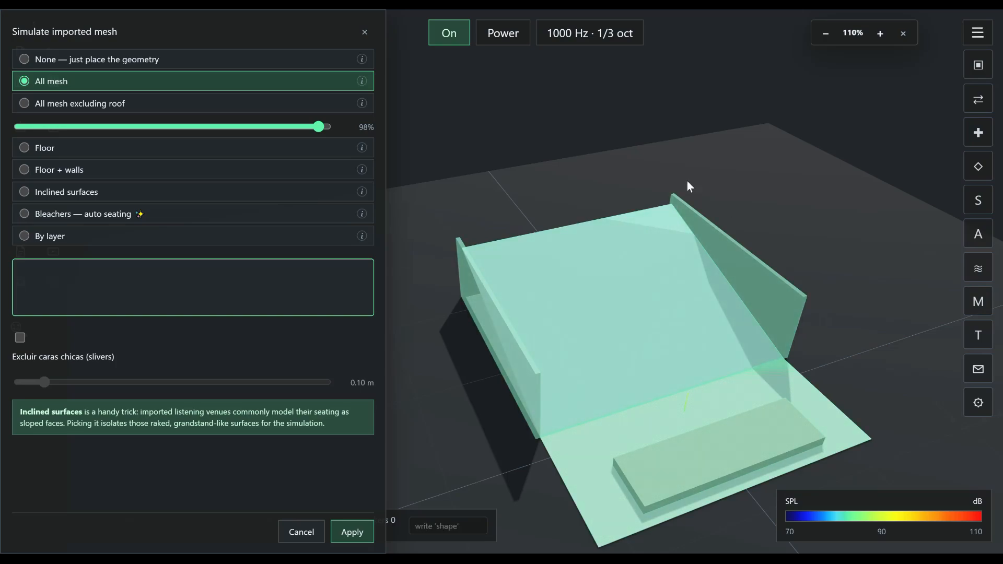
{"action": "left_click", "coordinate": [56, 148]}
{"action": "left_click", "coordinate": [58, 61]}
{"action": "left_click", "coordinate": [65, 107]}
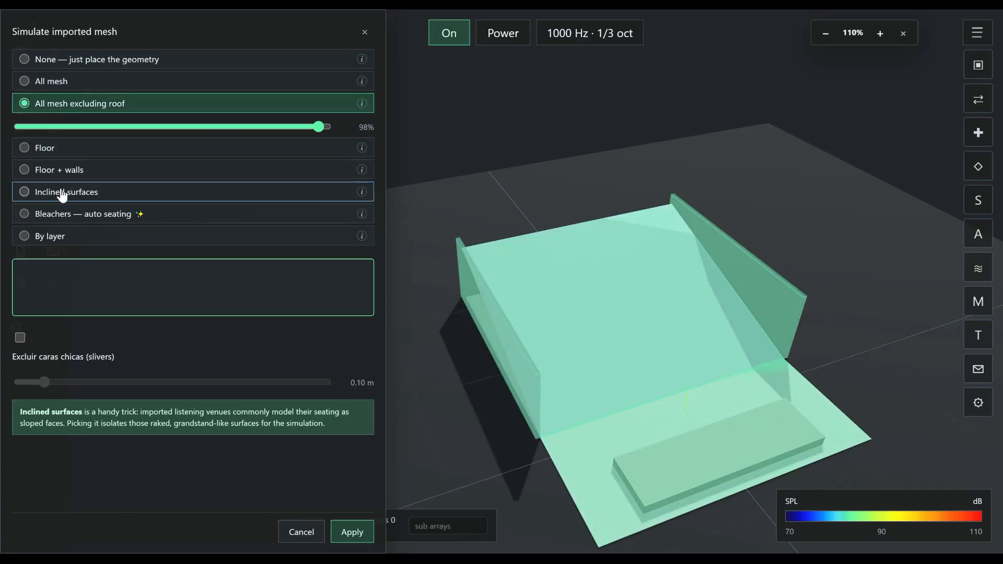
- Apply the Inclined surfaces region to the auditorium mesh and toggle the SPL simulation, leaving it off
{"action": "left_click", "coordinate": [65, 193]}
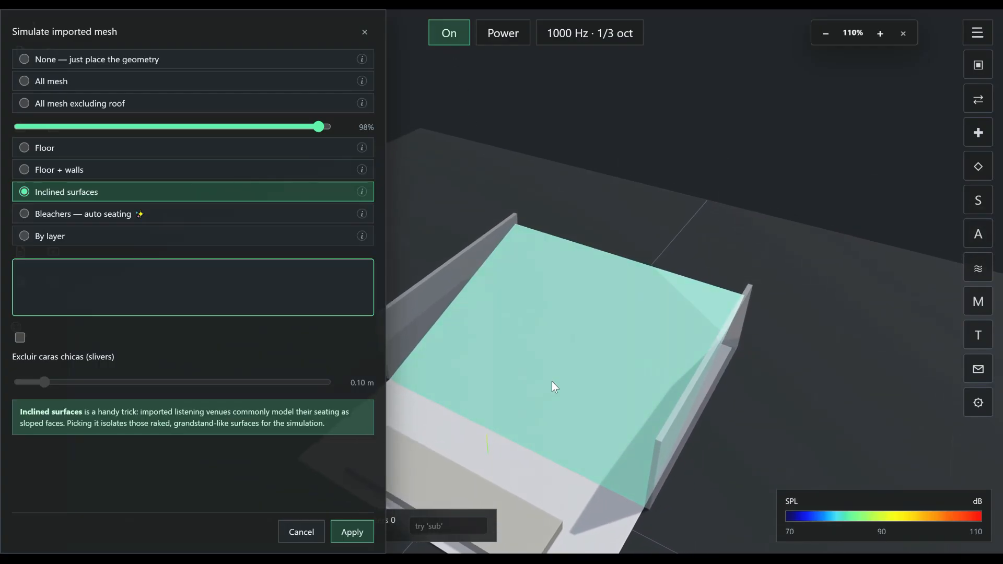
{"action": "left_click", "coordinate": [444, 37]}
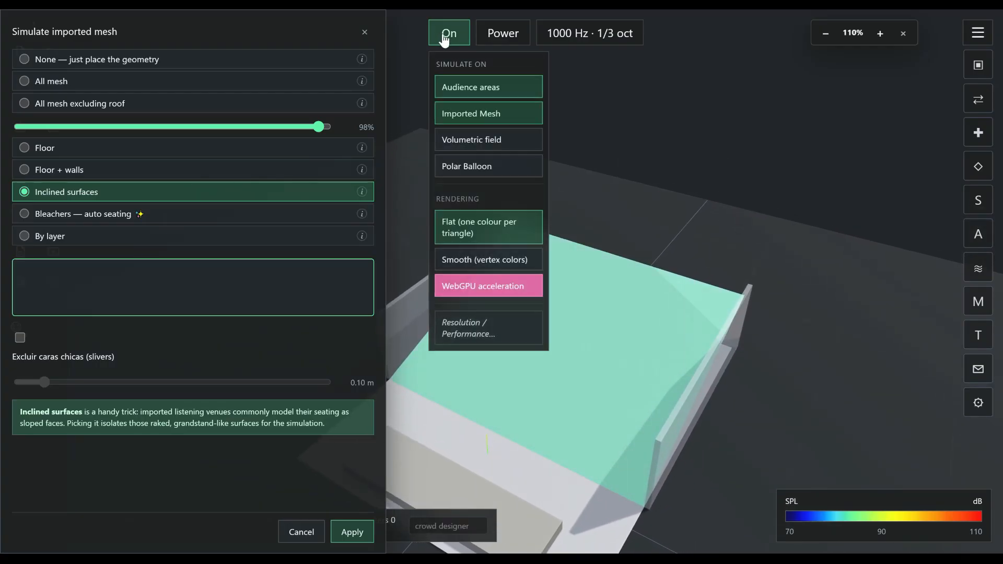
{"action": "left_click", "coordinate": [350, 534]}
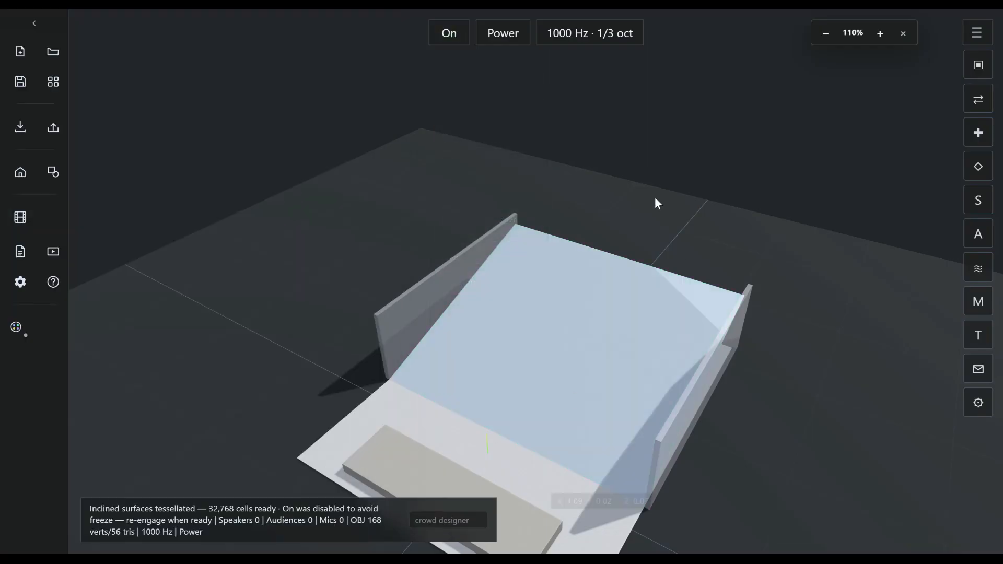
{"action": "left_click", "coordinate": [440, 43]}
{"action": "left_click", "coordinate": [444, 41]}
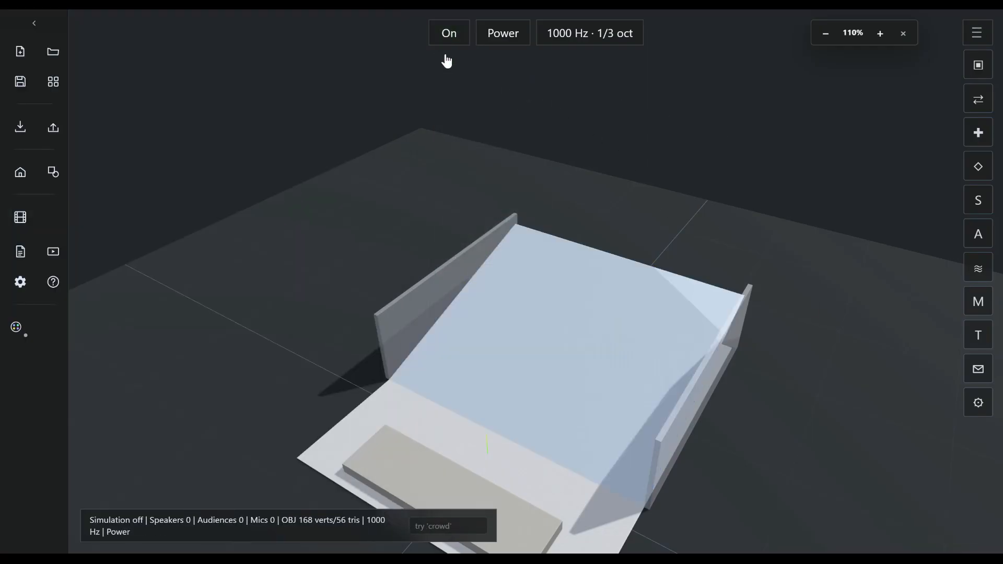
{"action": "left_click_drag", "start_coordinate": [622, 349], "coordinate": [420, 343]}
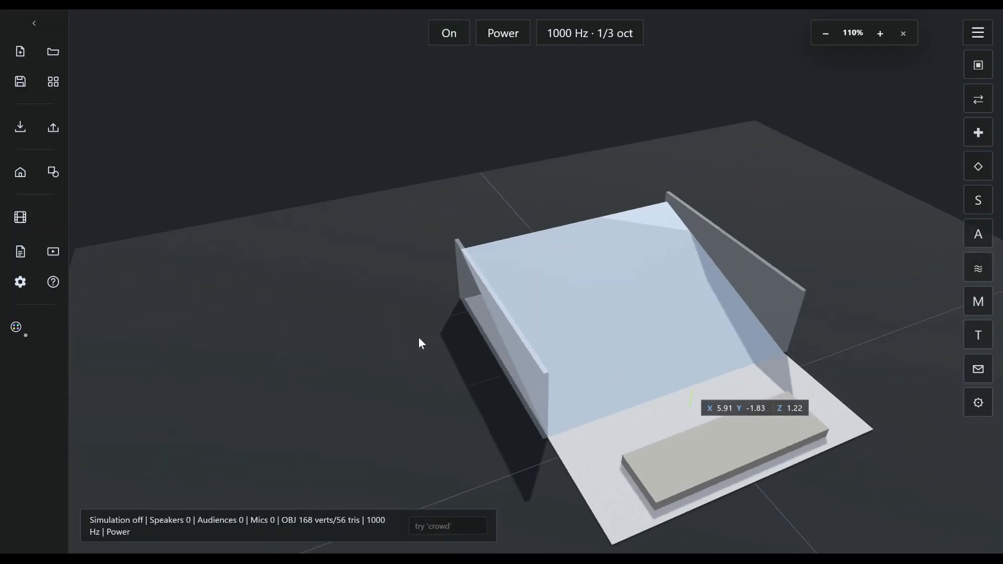
- Import the theater-stairs-inclines.obj geometry in place of the auditorium
{"action": "left_click", "coordinate": [20, 127]}
{"action": "left_click", "coordinate": [74, 134]}
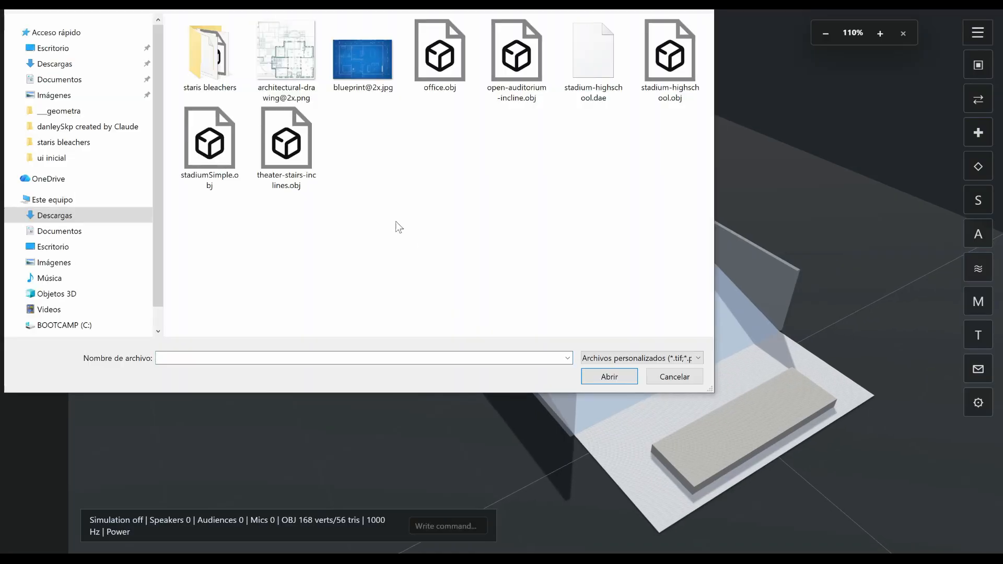
{"action": "double_click", "coordinate": [296, 156]}
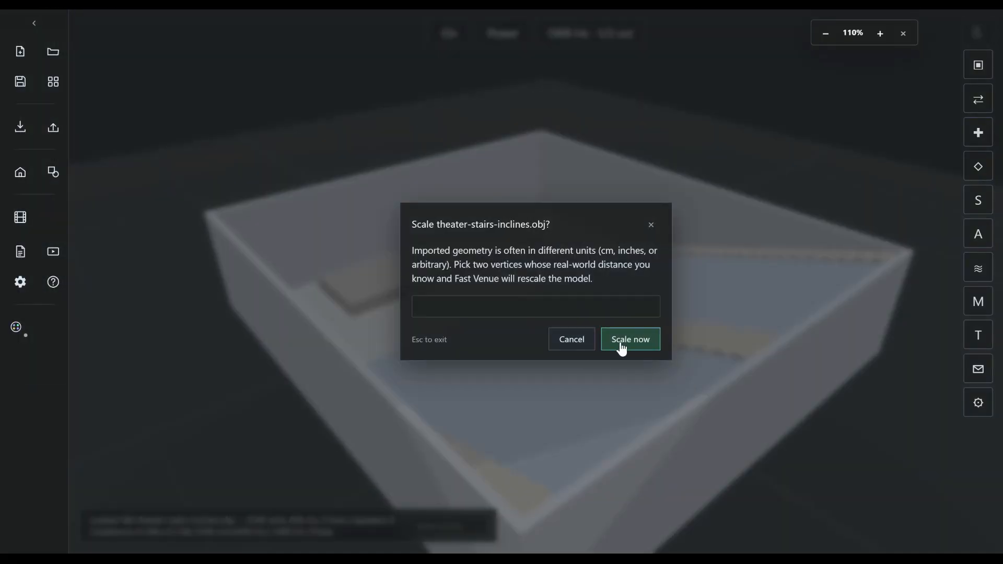
- Rescale the theater model by picking both base corners of the wall behind the stage and setting their real distance to 30 m
{"action": "left_click", "coordinate": [627, 349]}
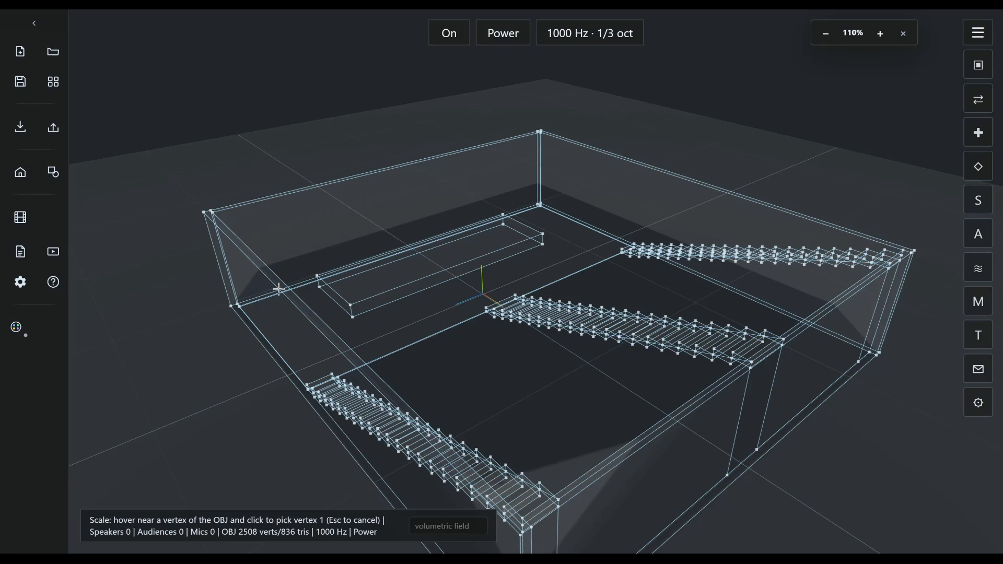
{"action": "left_click", "coordinate": [230, 306]}
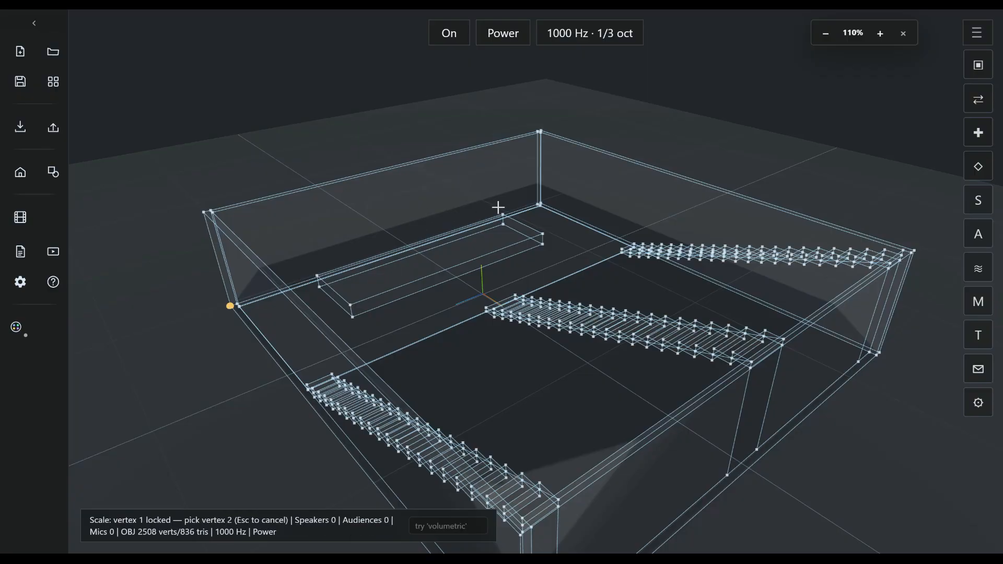
{"action": "left_click", "coordinate": [540, 206]}
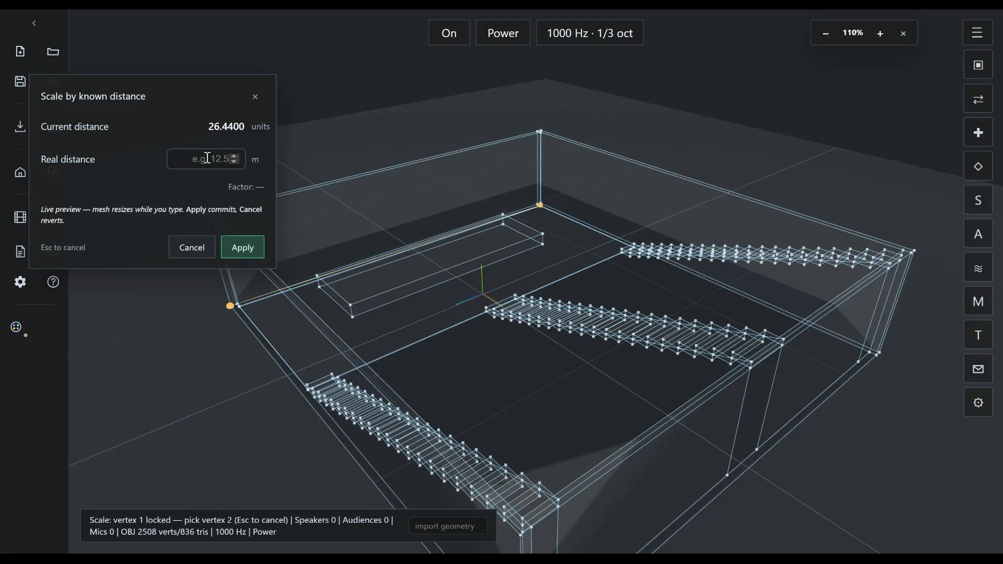
{"action": "type", "text": "300"}
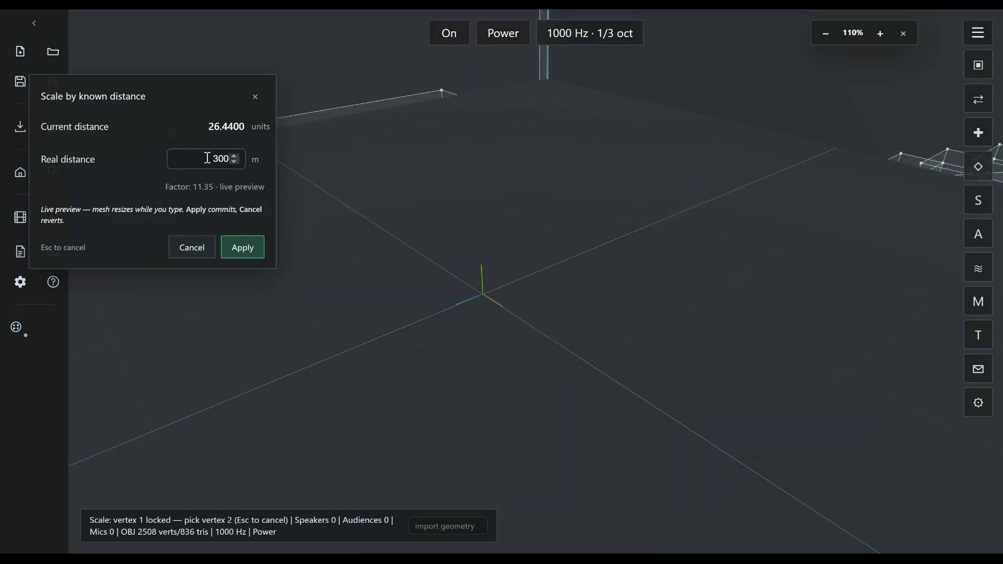
{"action": "key", "text": "BackSpace"}
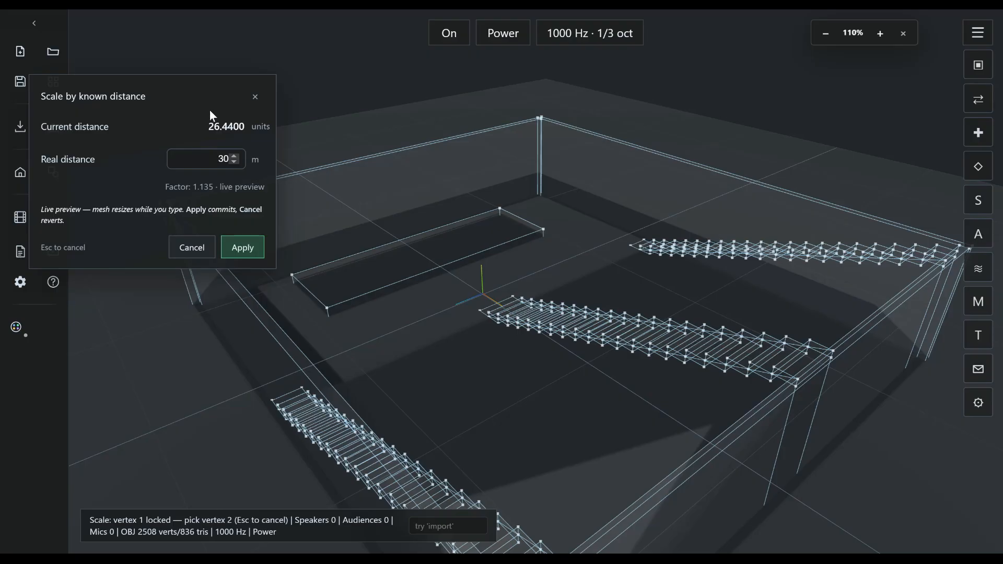
{"action": "left_click", "coordinate": [244, 249]}
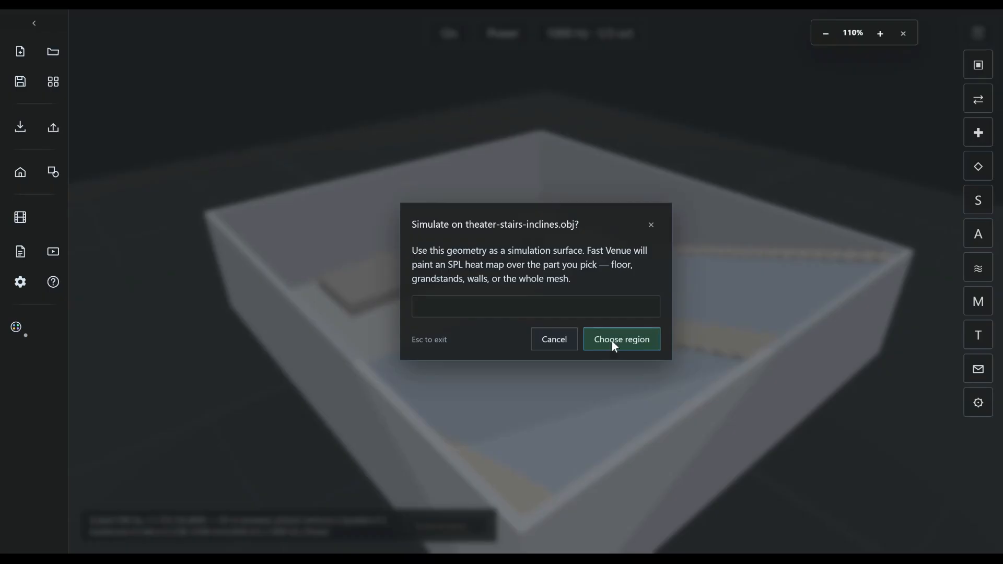
- Compare the Bleachers — auto seating region, apply Inclined surfaces to the theater mesh, and turn on the SPL simulation
{"action": "left_click", "coordinate": [614, 347]}
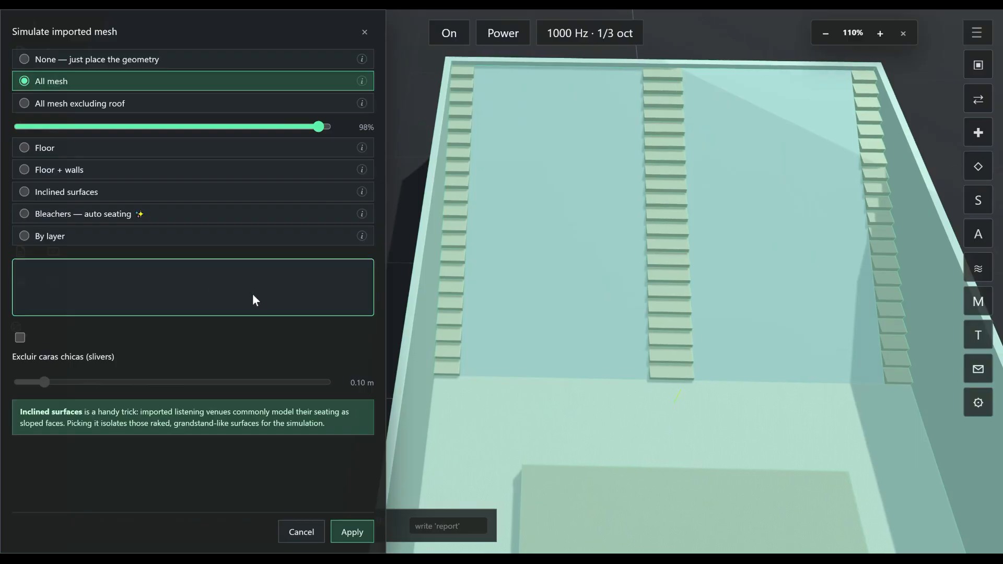
{"action": "left_click", "coordinate": [56, 213]}
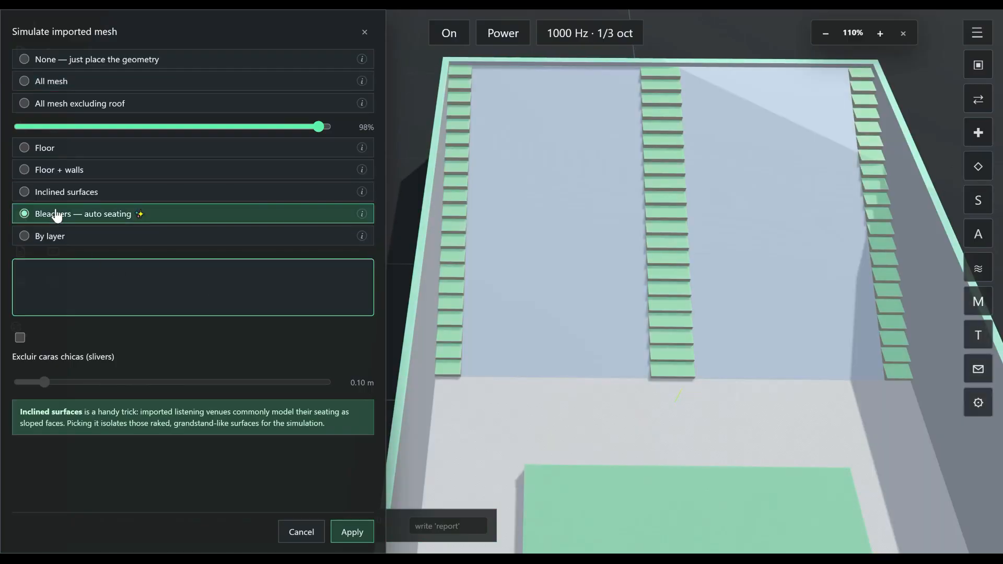
{"action": "left_click", "coordinate": [54, 194]}
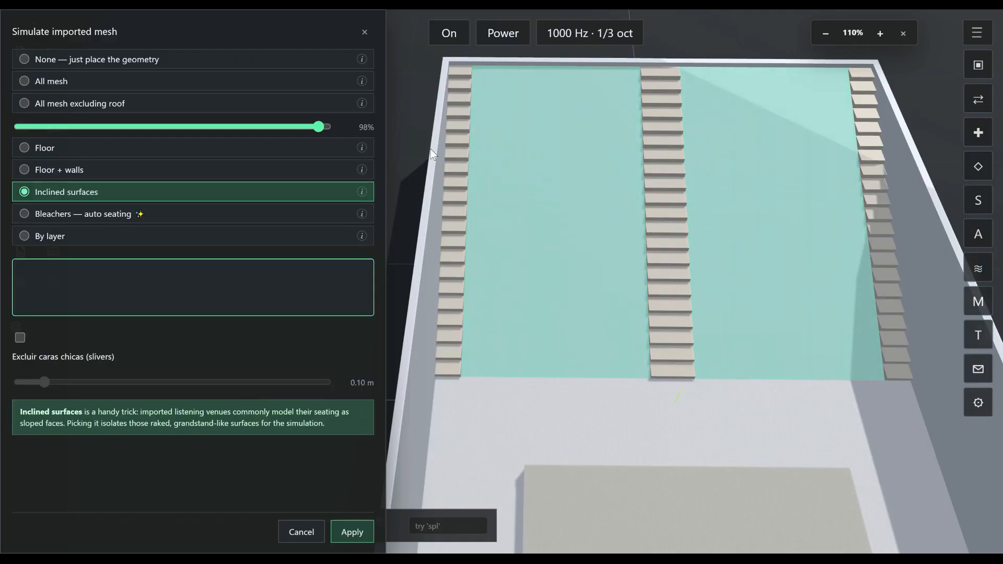
{"action": "left_click", "coordinate": [341, 533]}
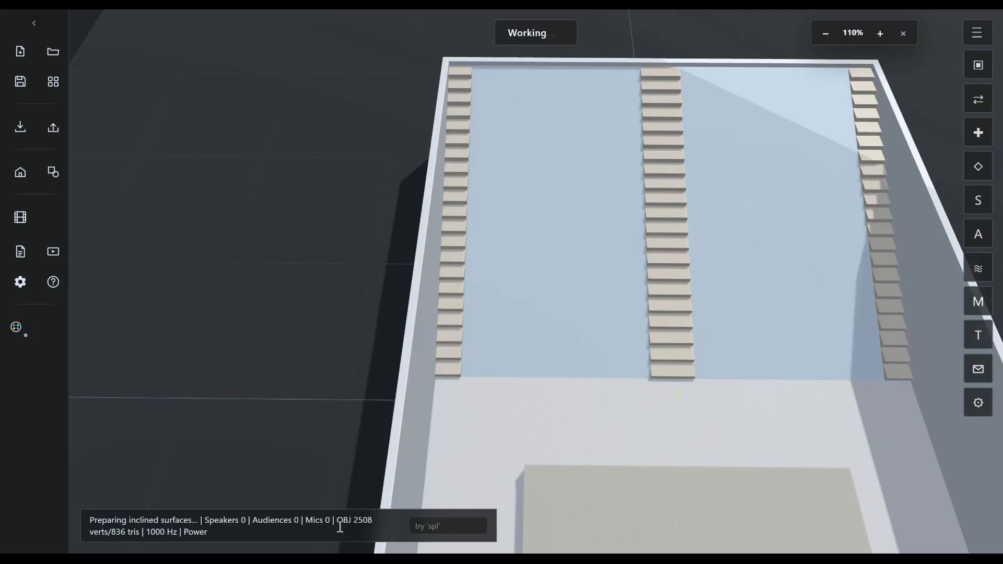
{"action": "left_click", "coordinate": [445, 33]}
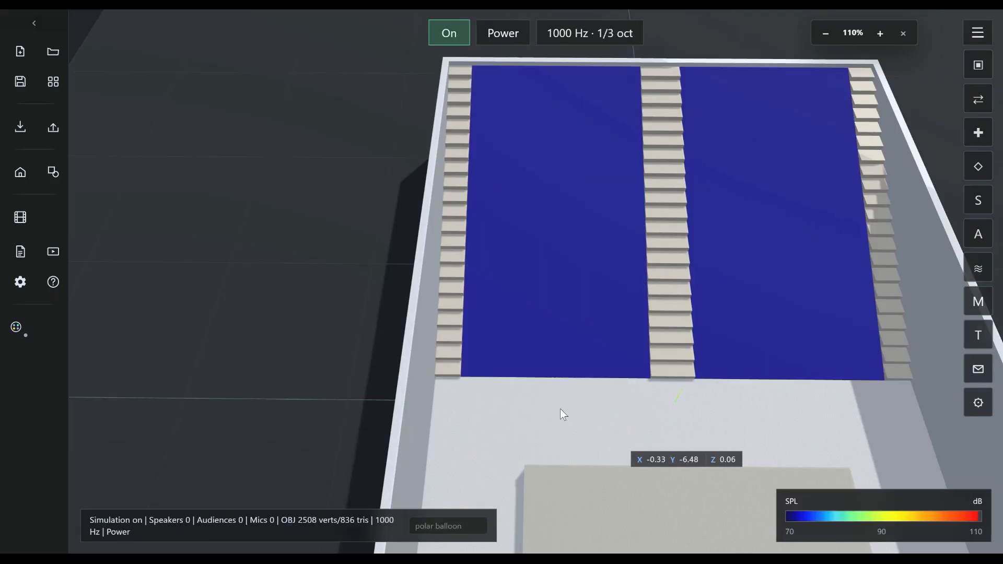
- Add one speaker between the stage and the seating slope at about X 0.16, Y -7.80, and inspect the SPL coverage
{"action": "left_click", "coordinate": [548, 401]}
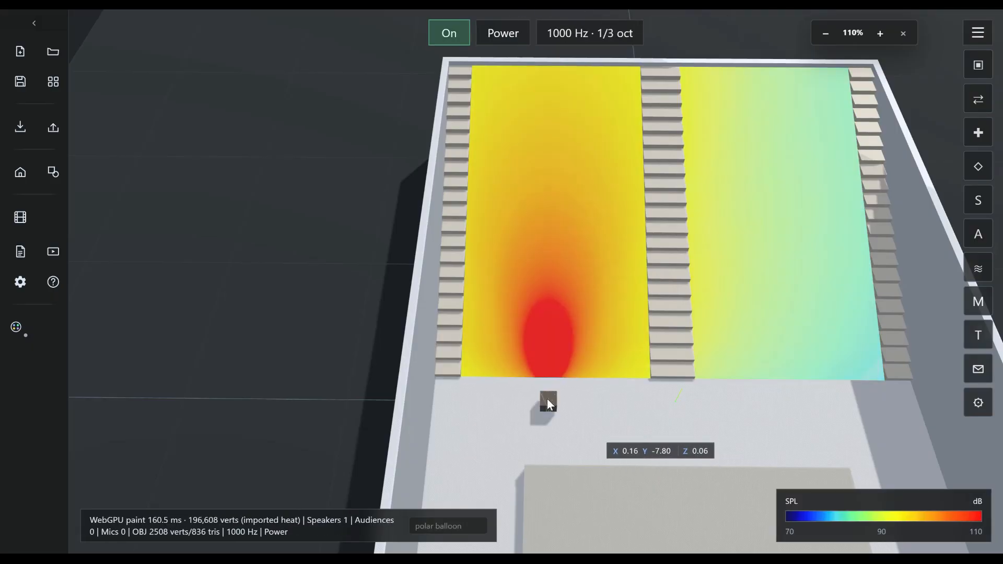
{"action": "mouse_move", "coordinate": [710, 410]}
{"action": "left_mouse_down"}
{"action": "mouse_move", "coordinate": [672, 408]}
{"action": "mouse_move", "coordinate": [581, 373]}
{"action": "mouse_move", "coordinate": [561, 407]}
{"action": "mouse_move", "coordinate": [551, 403]}
{"action": "left_mouse_up"}
{"action": "scroll", "coordinate": [578, 375], "scroll_direction": "down", "scroll_amount": 5}
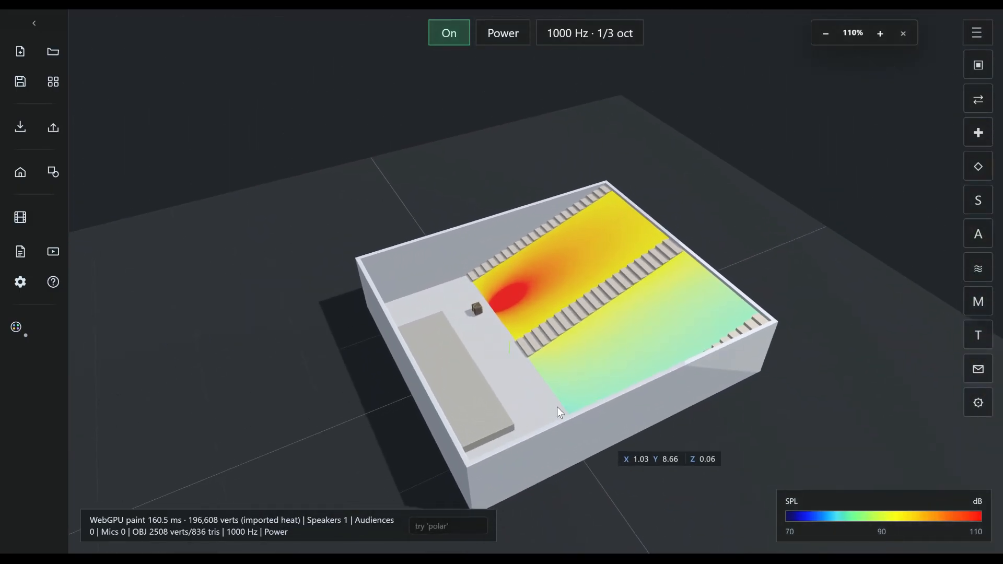